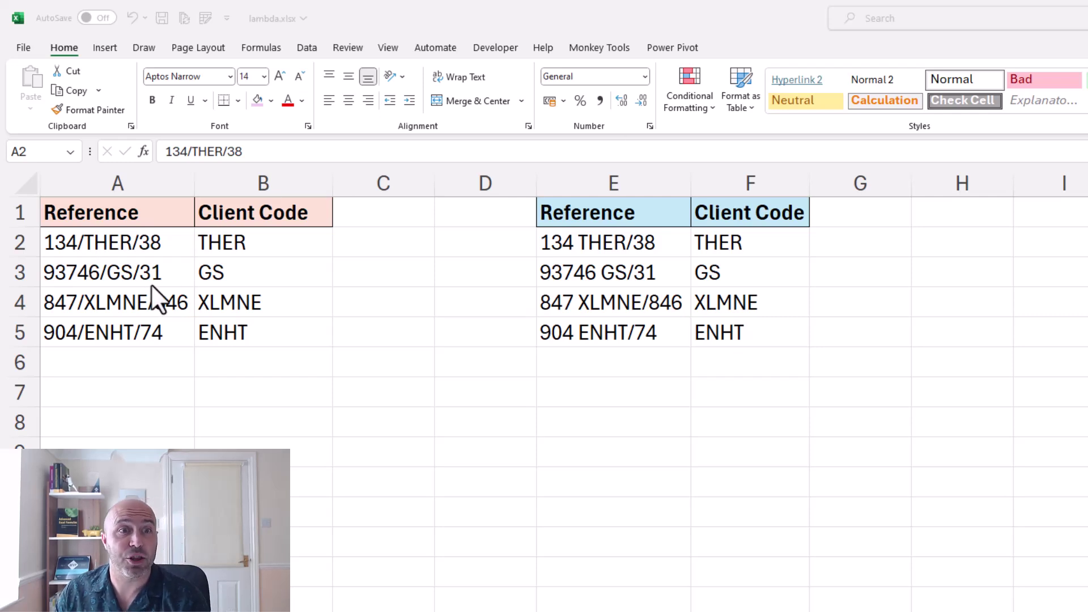
Clear the existing client codes in B2:B5 of the workbook.
key("alt+Tab")
left_click(260, 250)
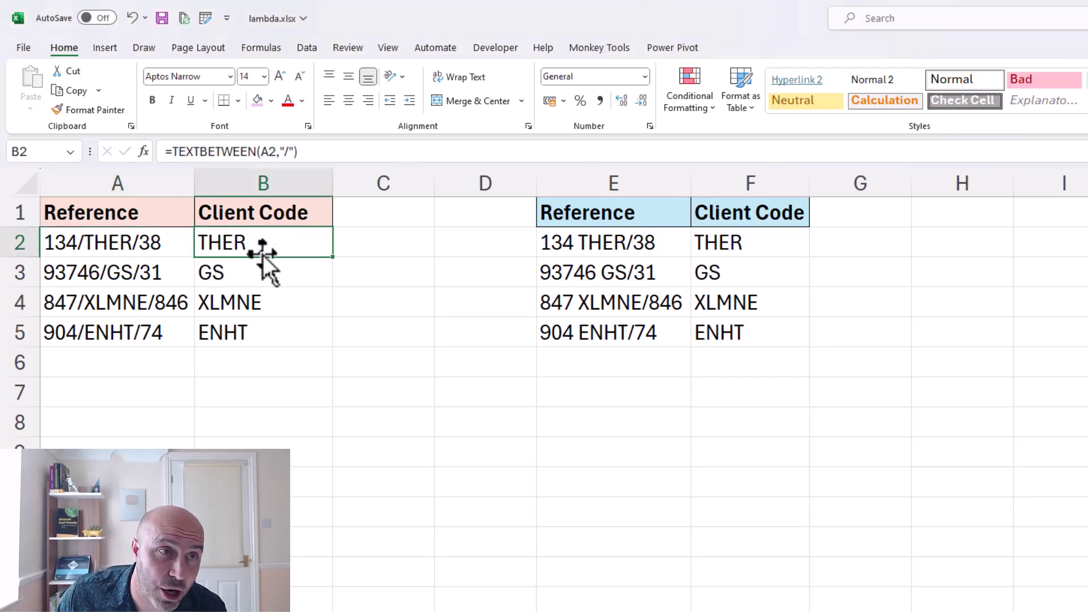
left_click_drag(269, 244, 260, 332)
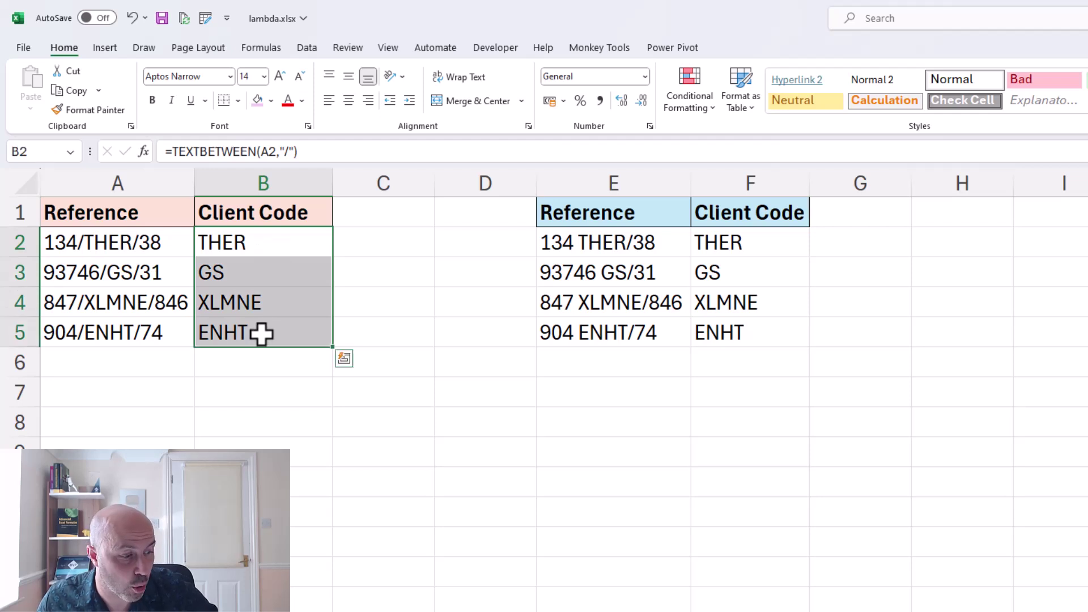
key("Delete")
Enter =TEXTBETWEEN(A2,"/") in B2 so it returns THER.
left_click(284, 246)
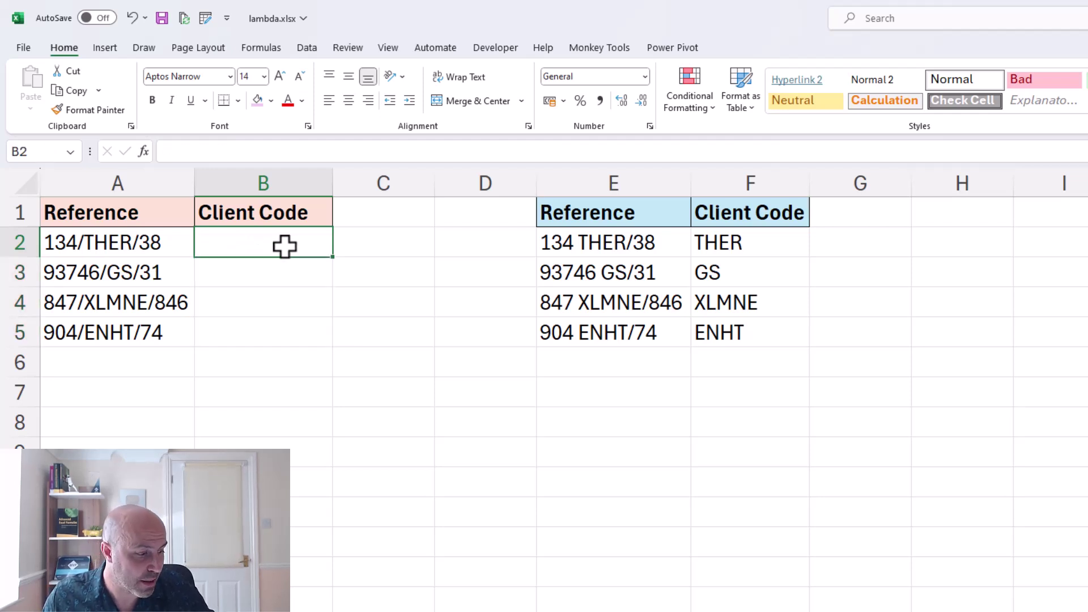
type("=tex")
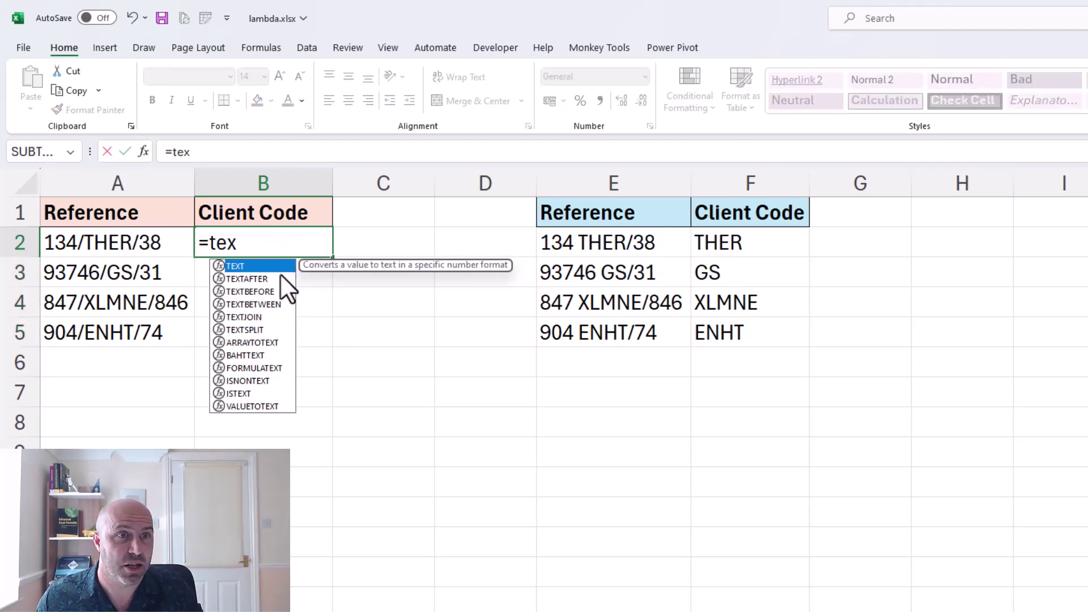
double_click(276, 304)
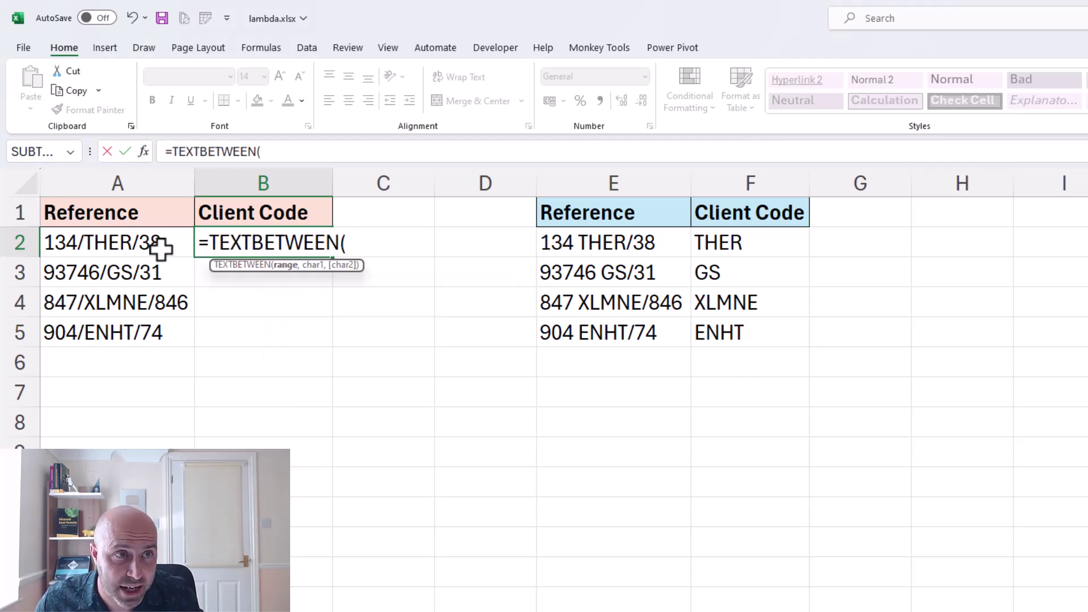
left_click(160, 247)
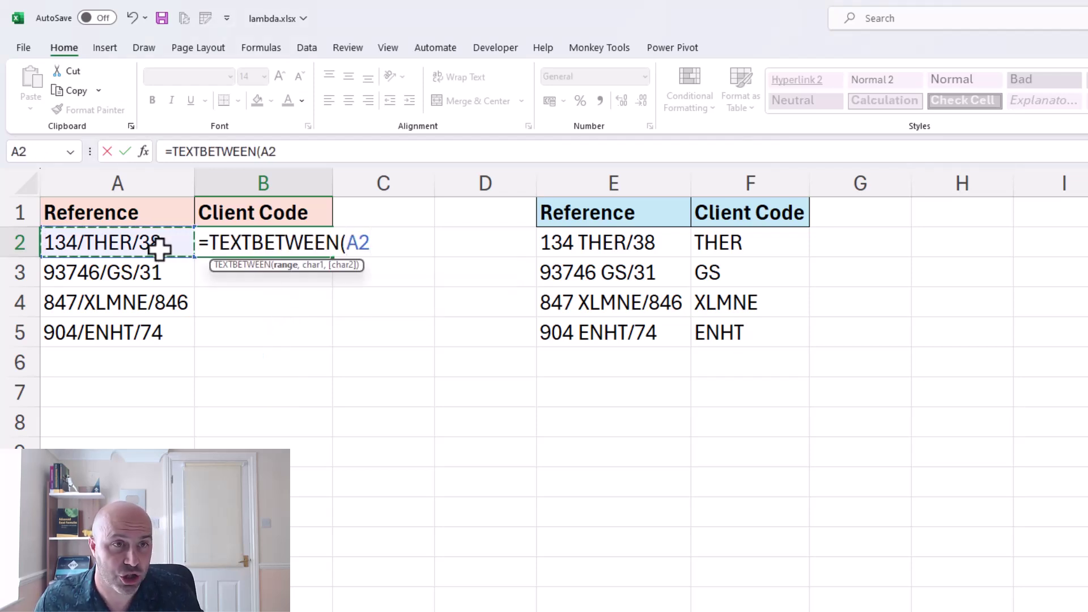
type(",\"")
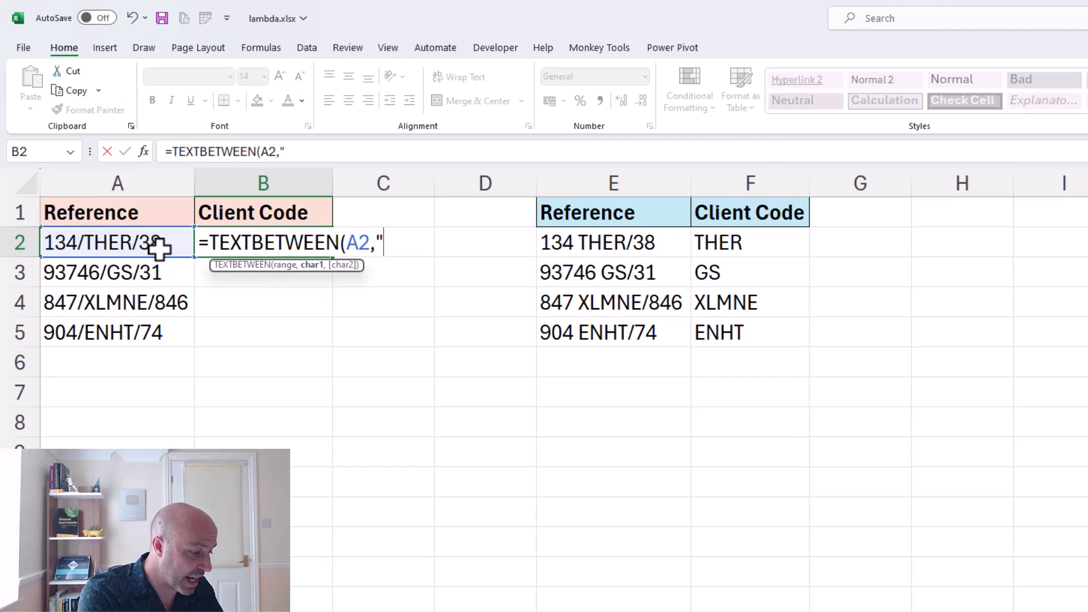
type("/\"")
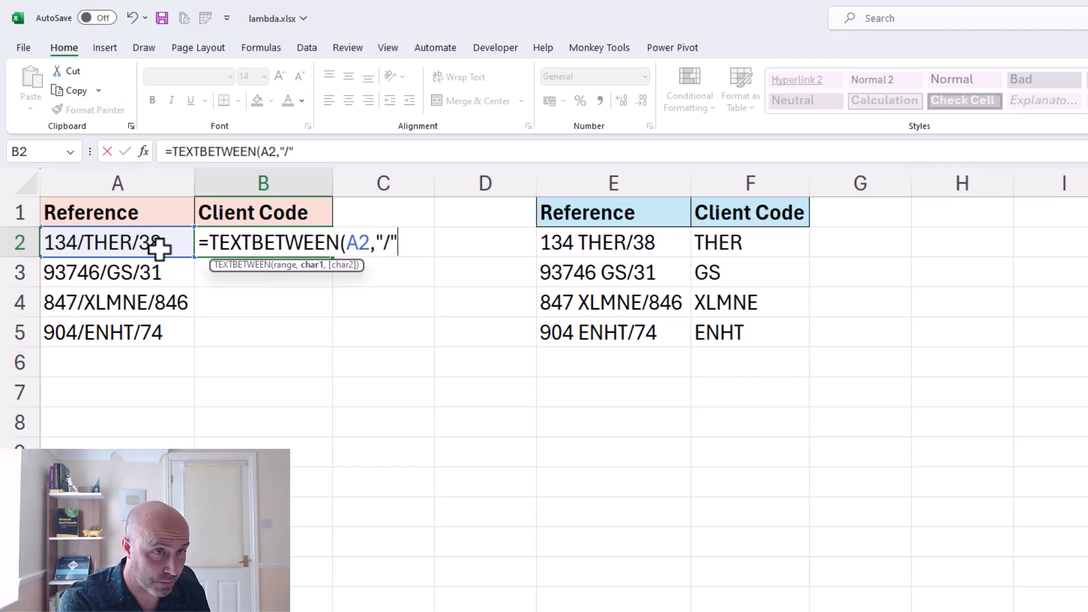
key("Return")
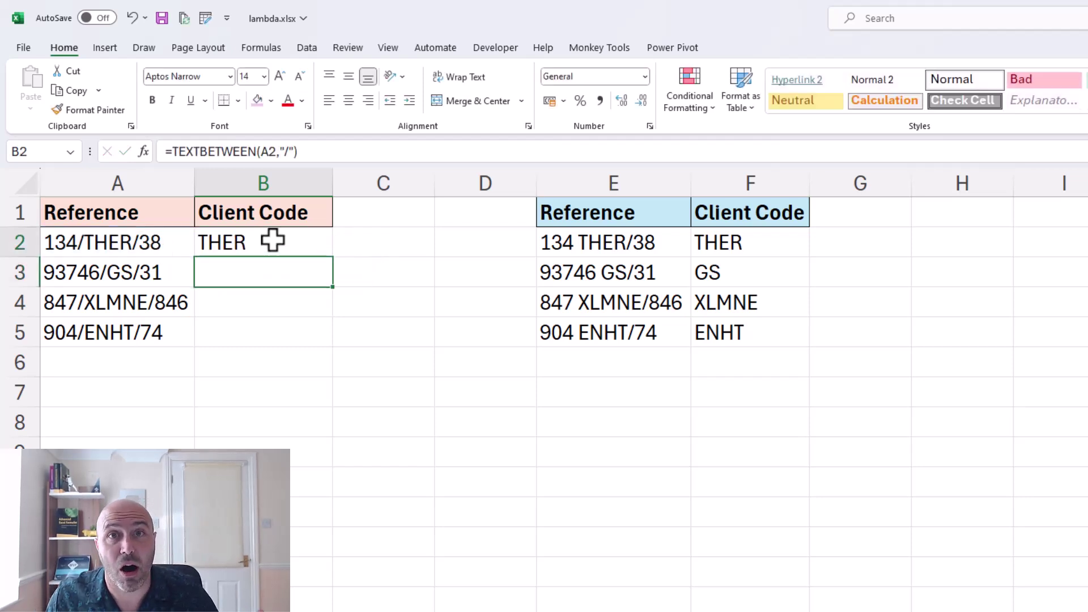
Fill the B2 TEXTBETWEEN formula down through B5.
left_click(272, 241)
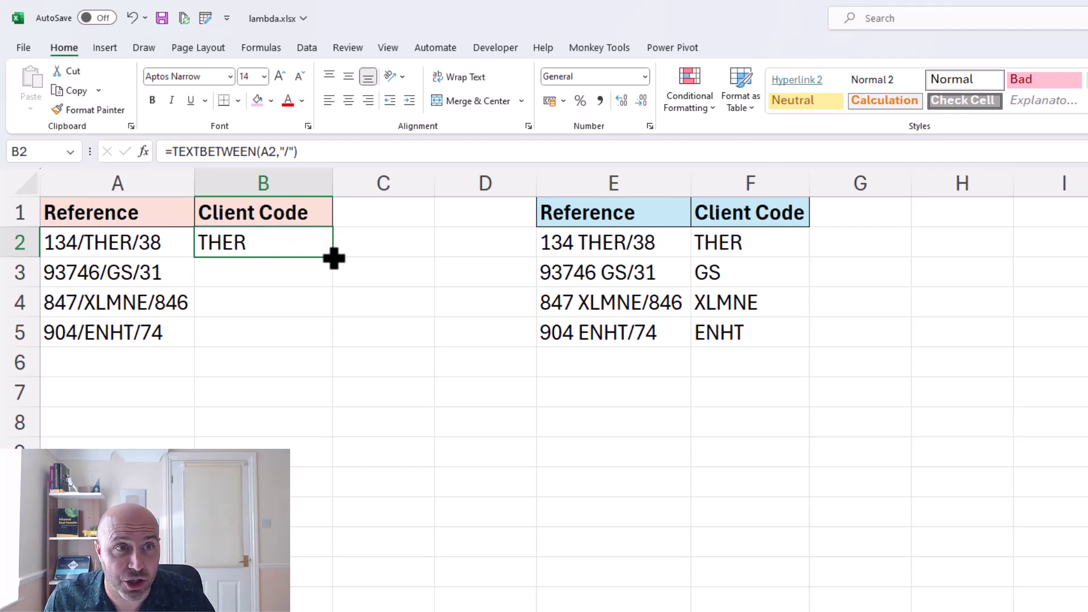
left_click_drag(334, 259, 330, 342)
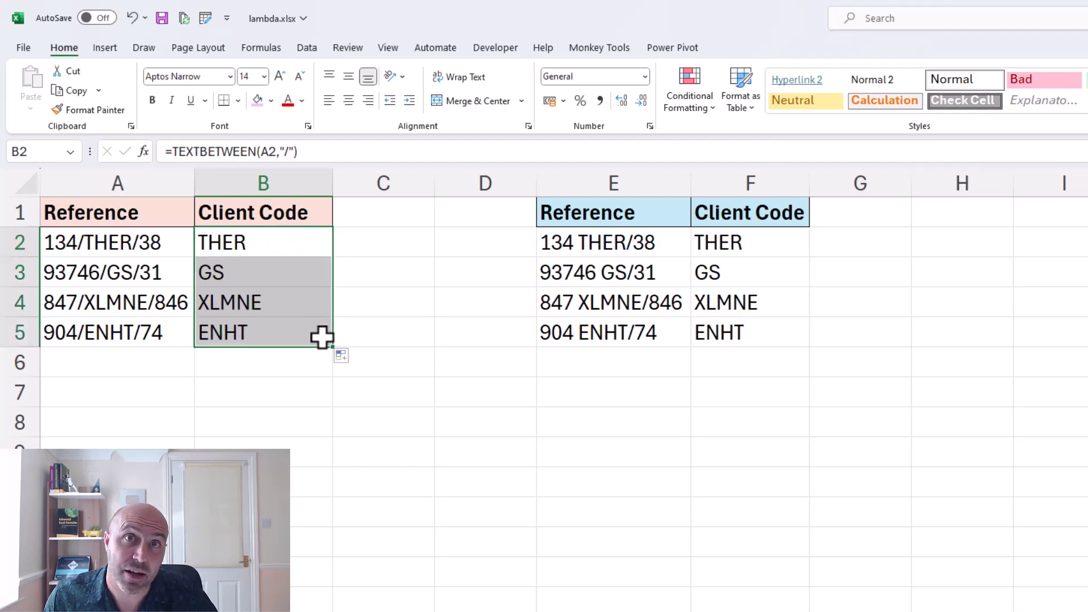
left_click(322, 337)
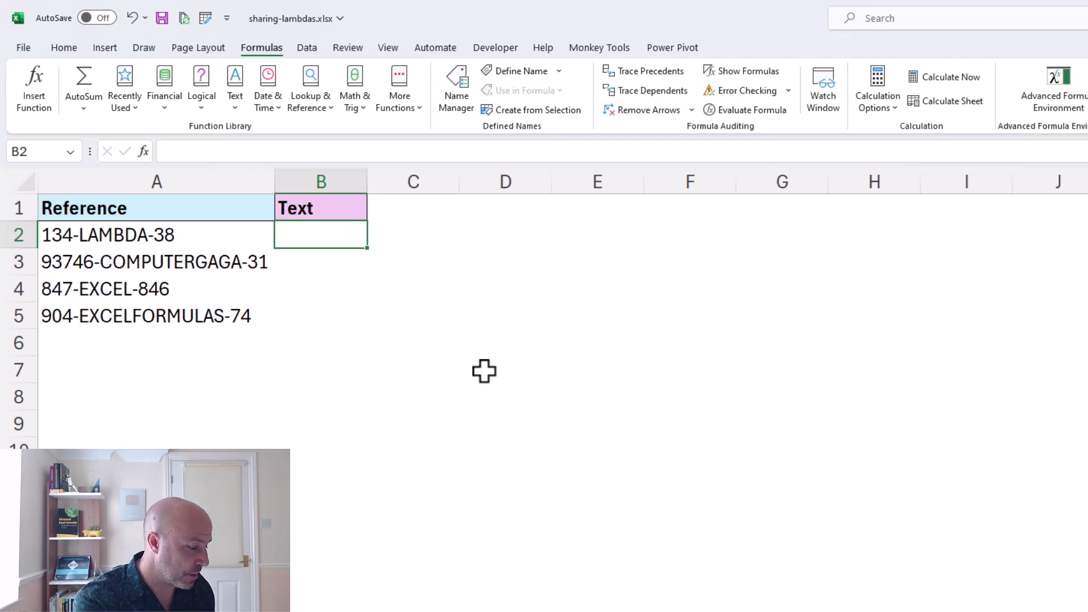
type("=te")
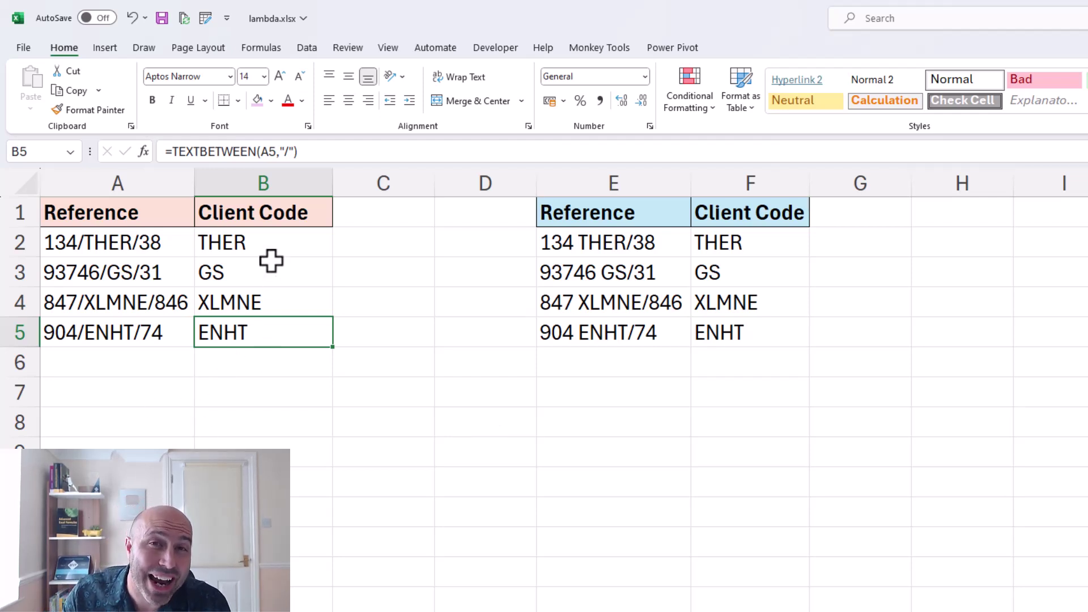
Copy the TEXTBETWEEN formula from B2 and paste it into D5 of sharing-lambdas.xlsx.
left_click(271, 261)
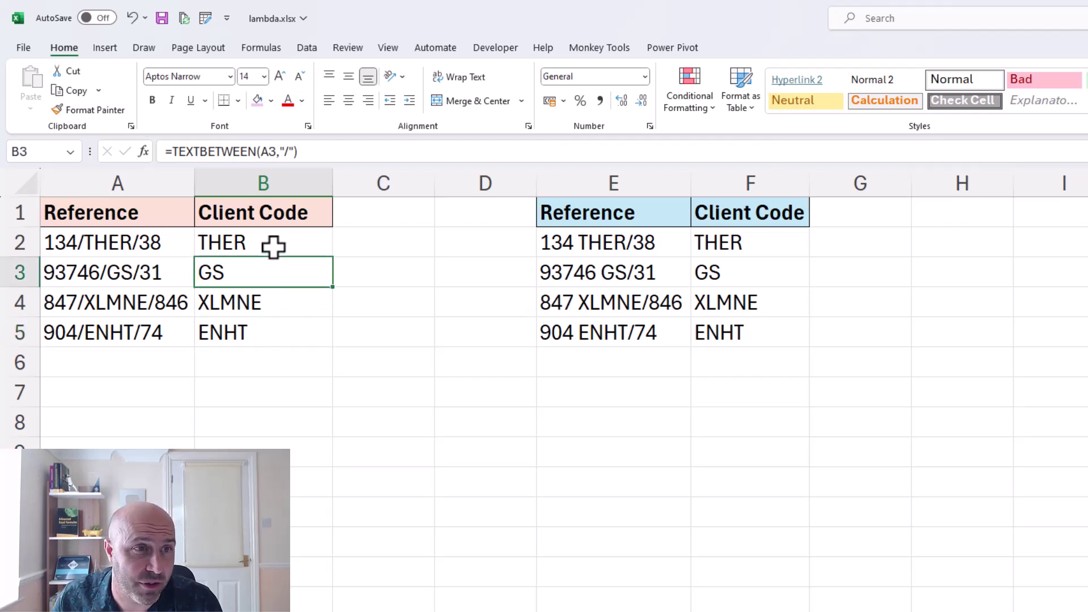
left_click(275, 245)
right_click(274, 246)
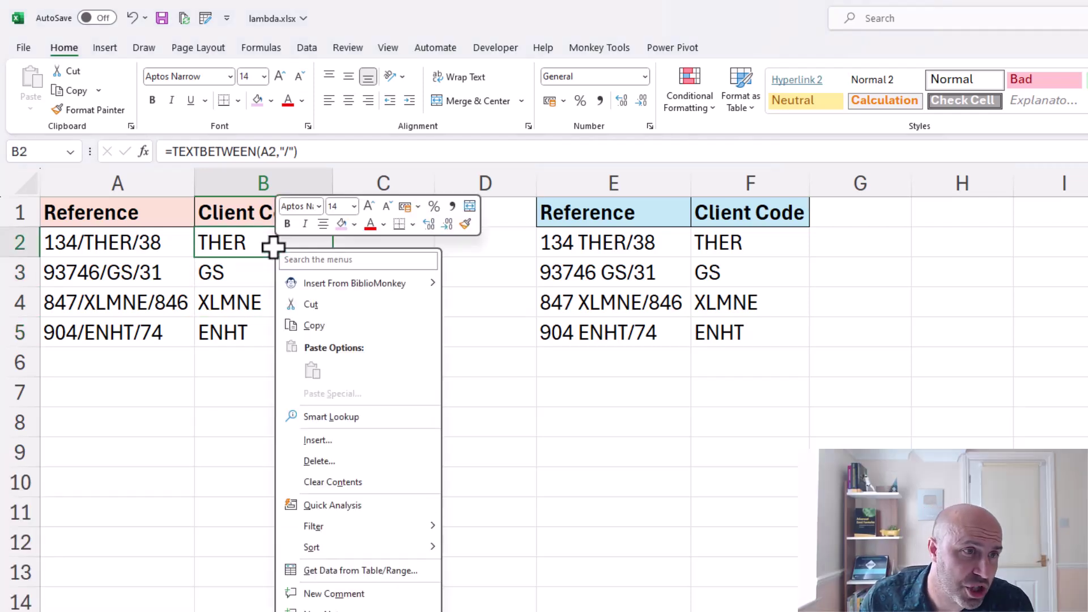
left_click(331, 328)
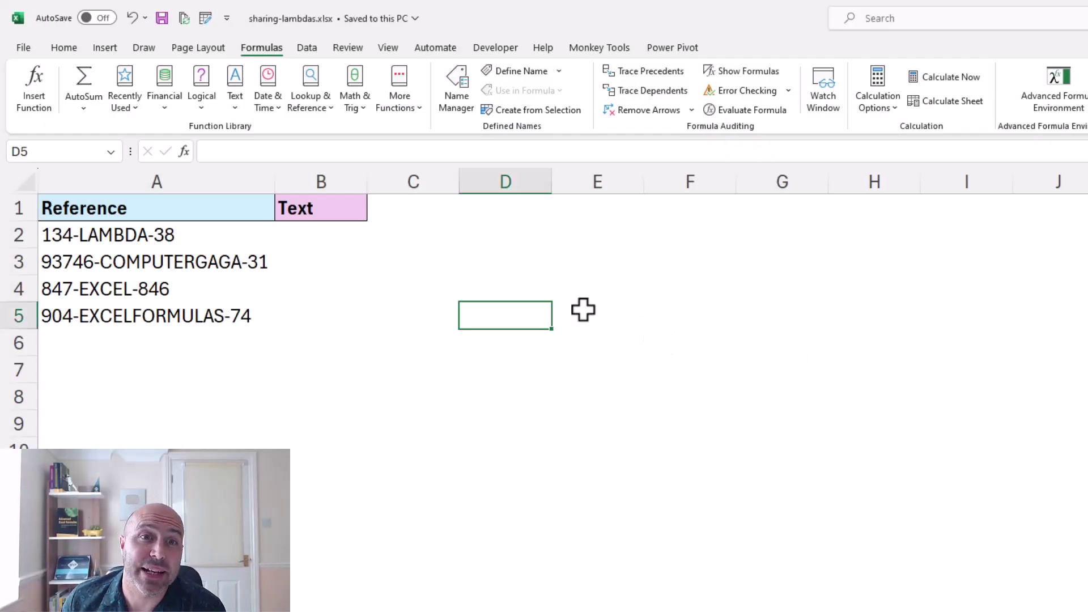
right_click(540, 312)
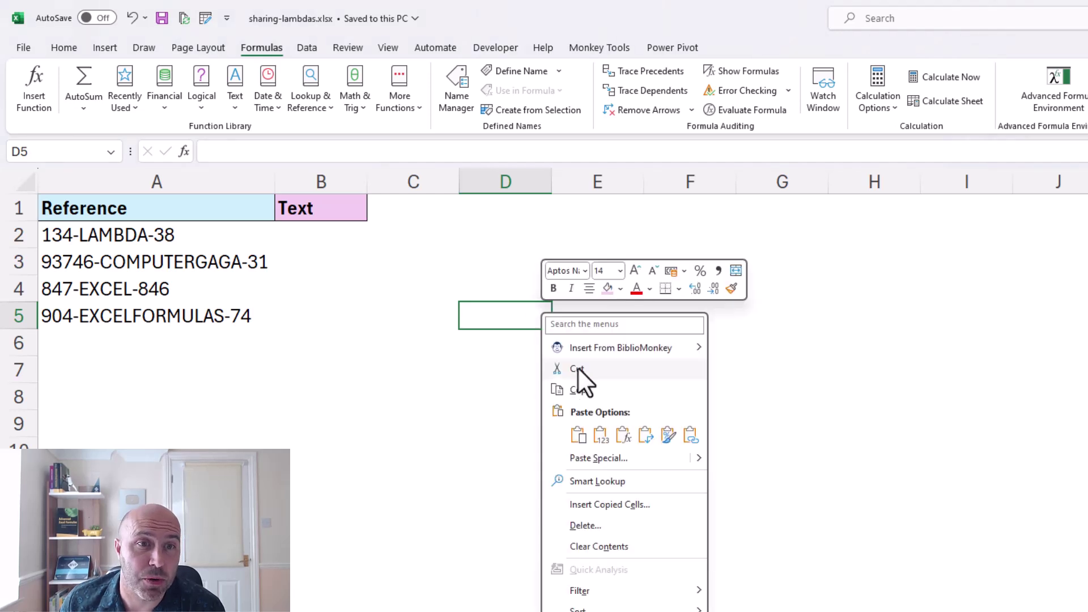
left_click(578, 429)
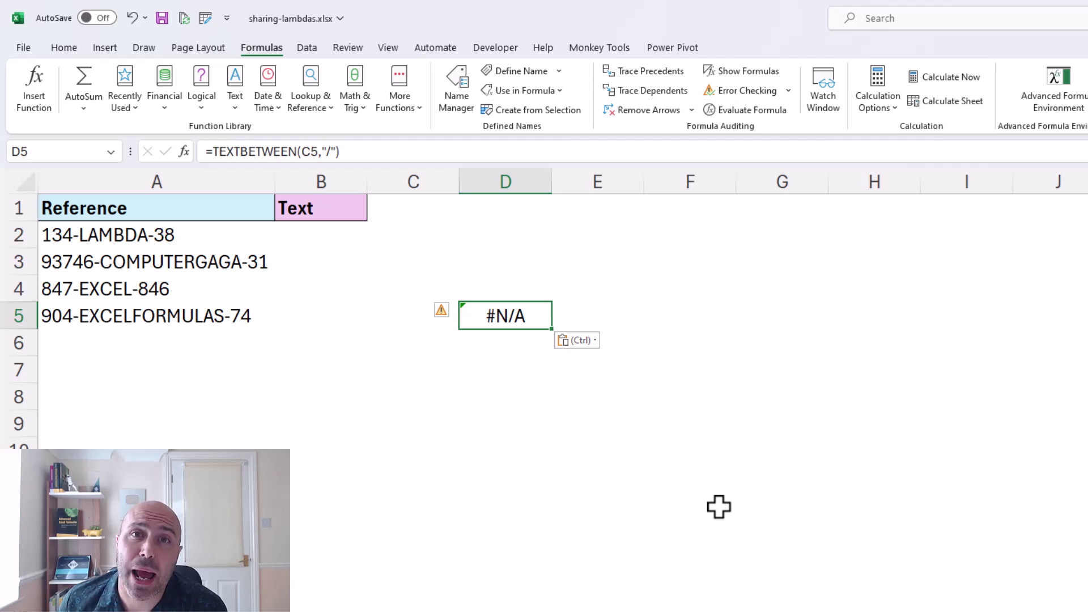
Clear the #N/A result by deleting D4:D7.
left_click(677, 475)
left_click_drag(517, 287, 517, 363)
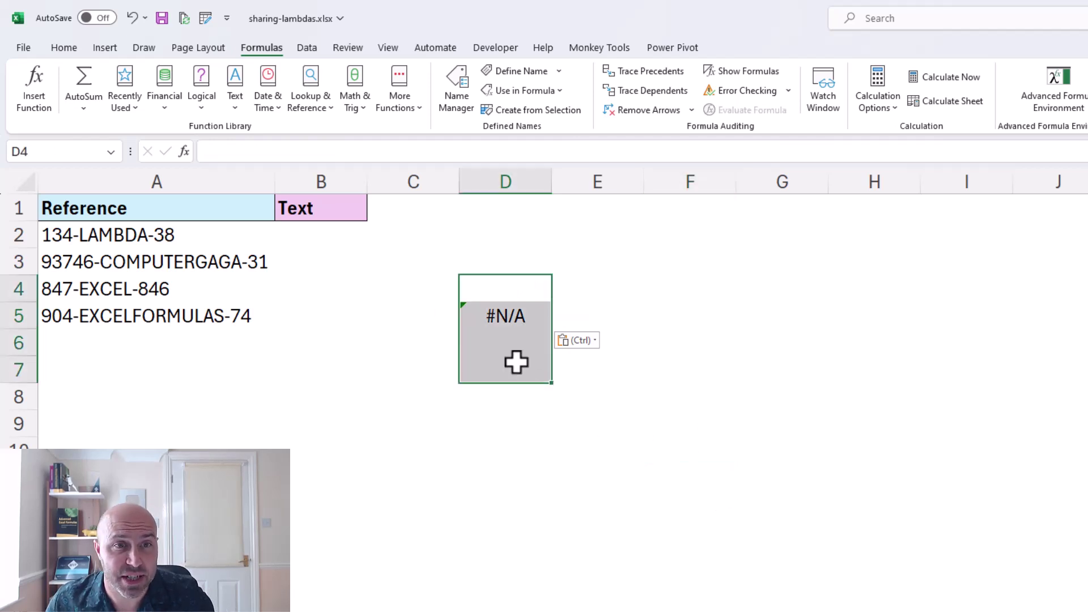
key("Delete")
left_click(607, 380)
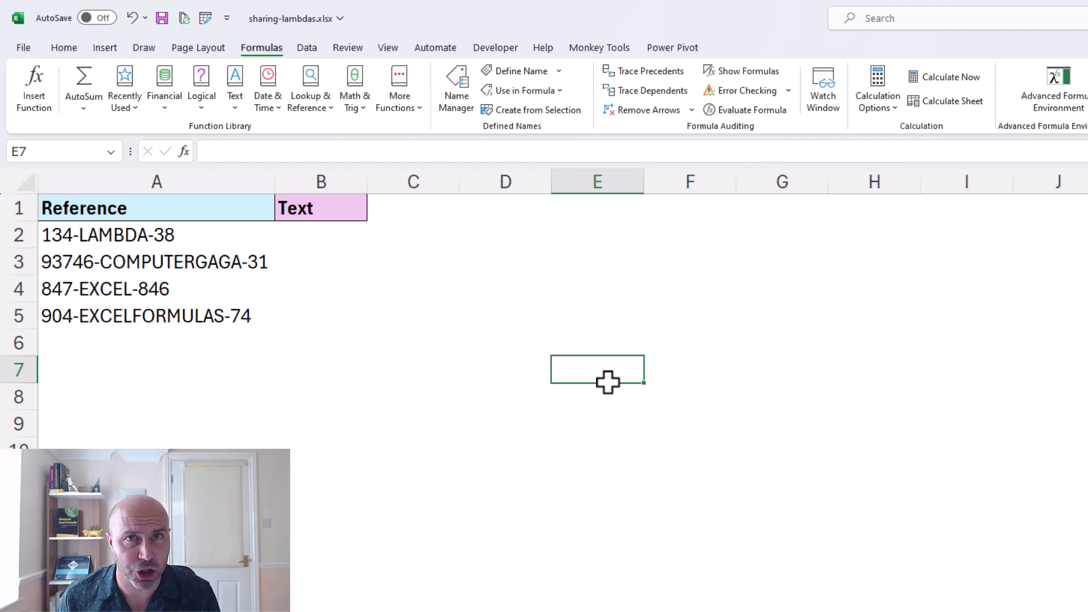
Enter =TEXTBETWEEN(A2,"-") in B2 so it returns LAMBDA.
left_click(340, 238)
type("=te")
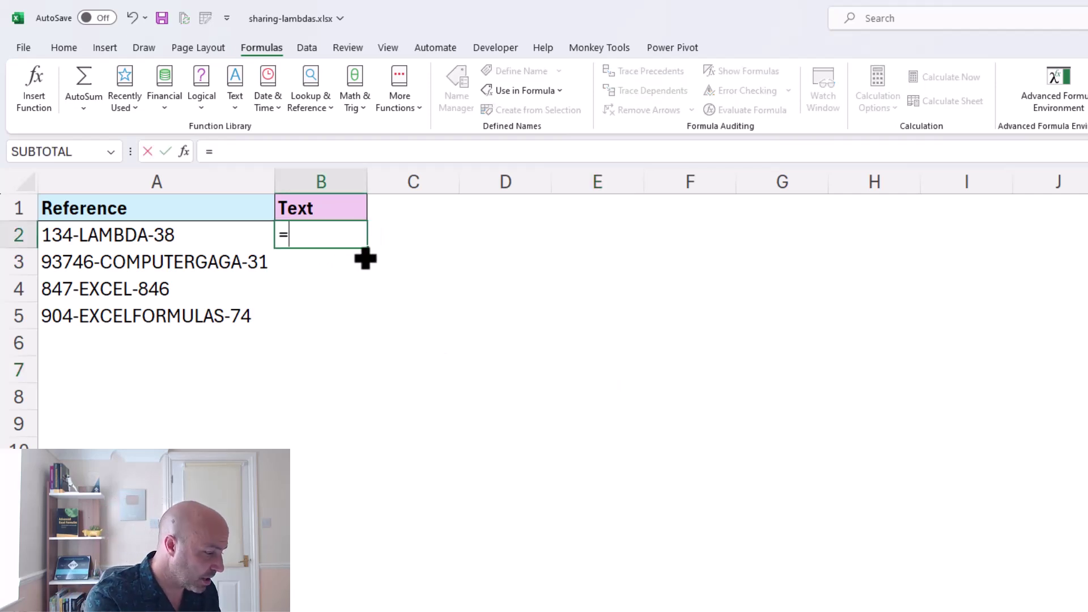
key("Down")
key("Down")
key("Down")
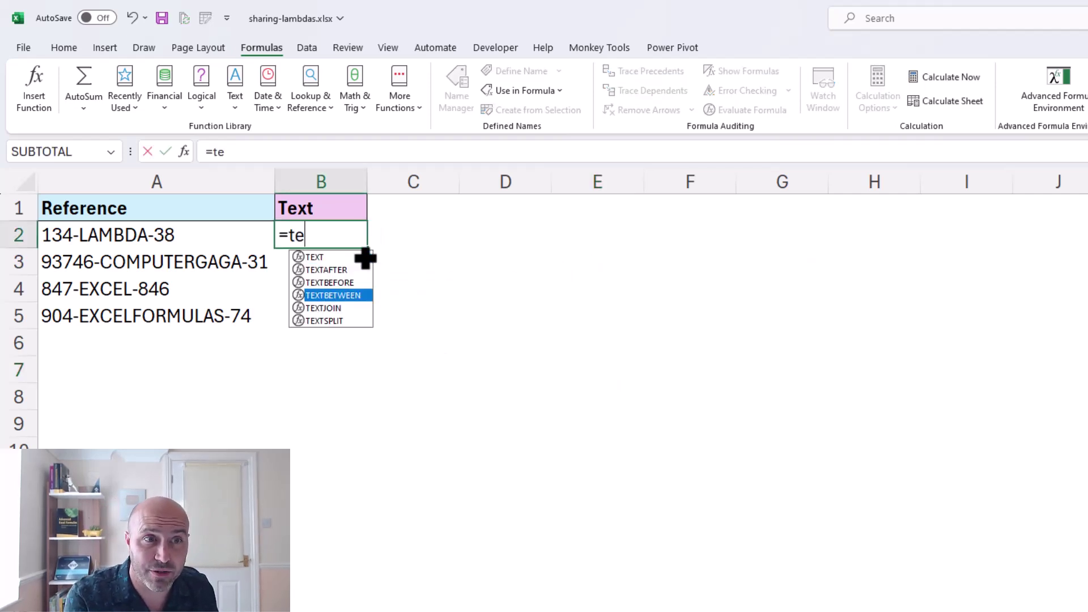
key("Tab")
left_click(232, 232)
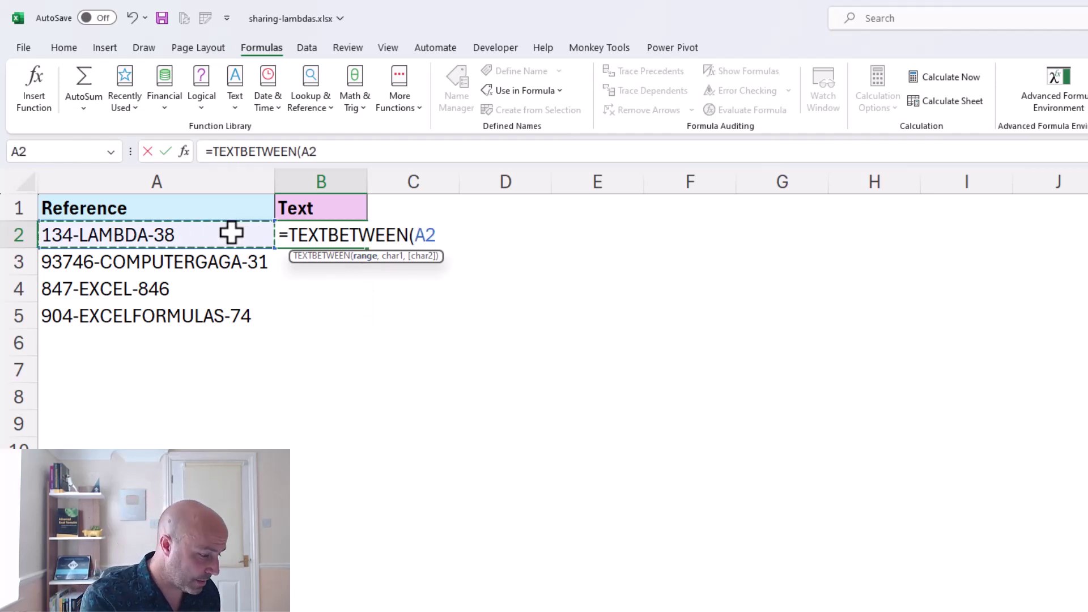
type(",\"-\"")
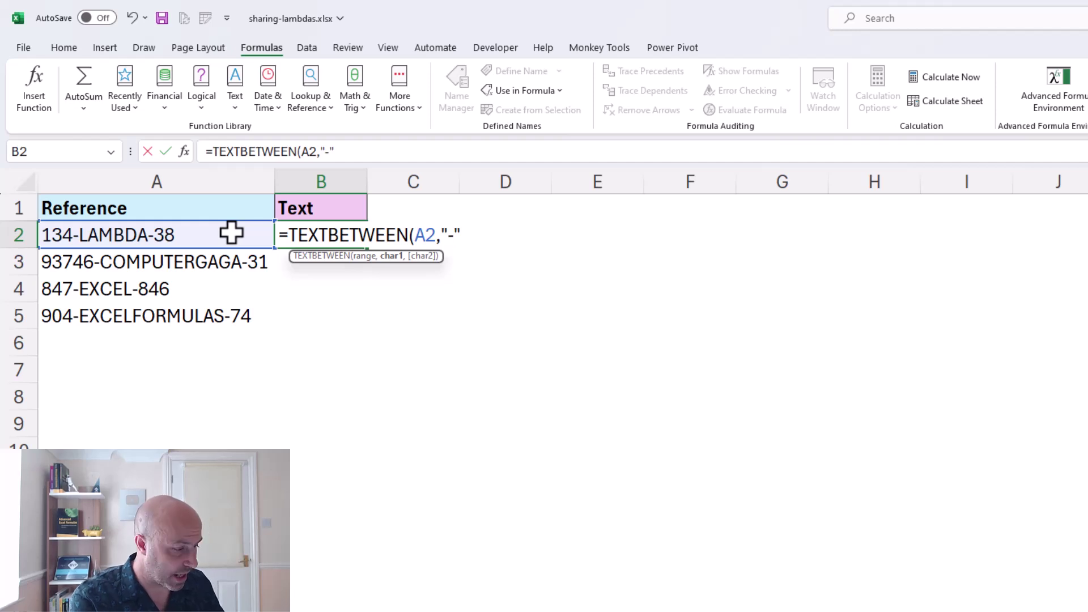
type(")")
key("Return")
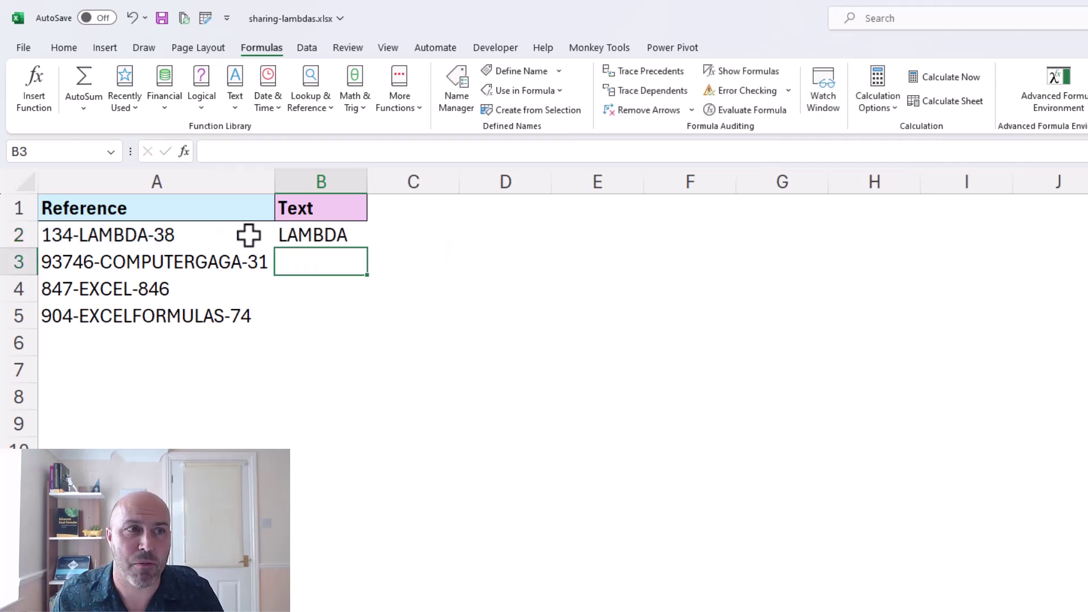
Fill the B2 formula down through B5 to reach EXCELFORMULAS.
left_click(345, 238)
left_click_drag(370, 251, 367, 316)
left_click(509, 420)
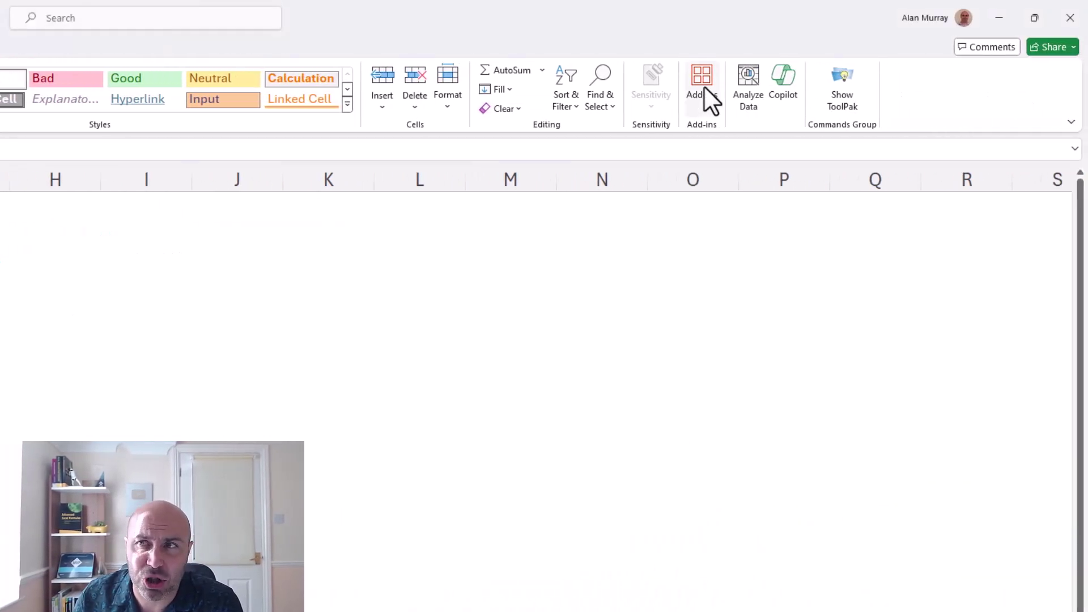
left_click(704, 86)
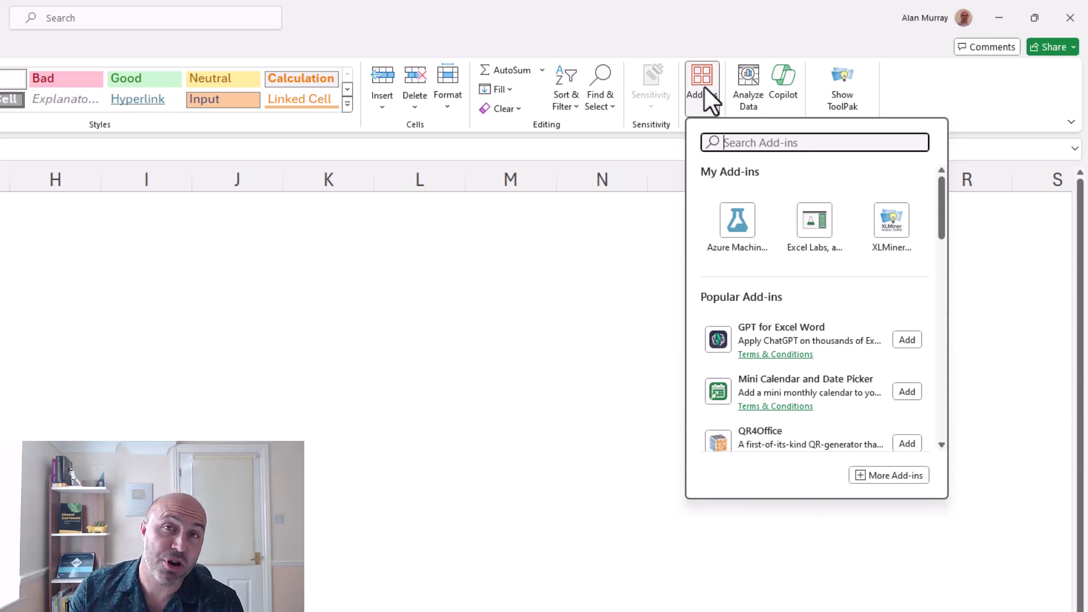
left_click(811, 215)
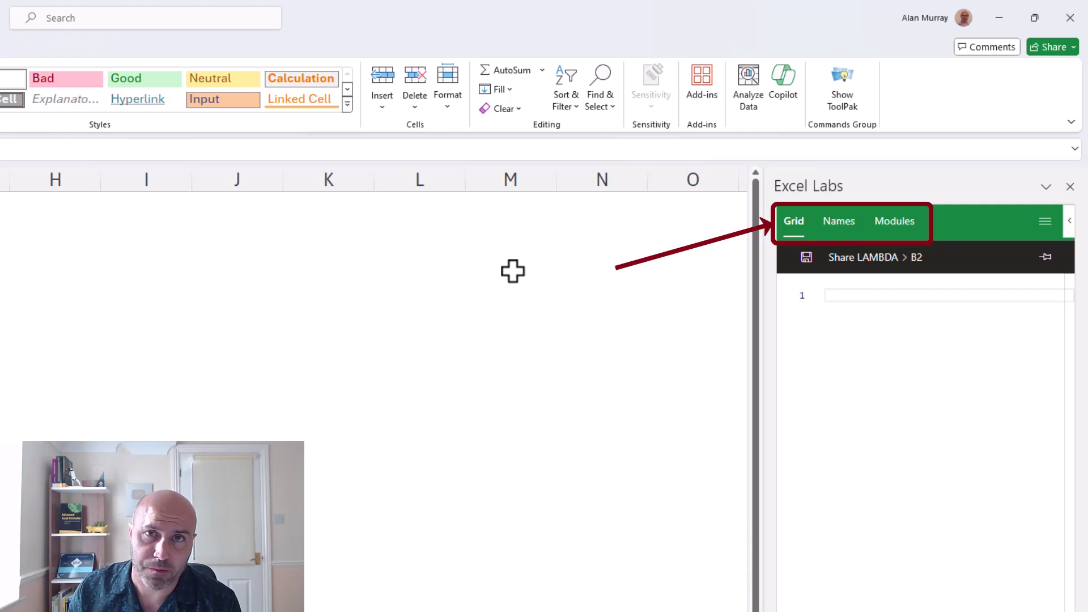
In Excel Labs, go from Names to Modules to show the Workbook module editor.
left_click(834, 226)
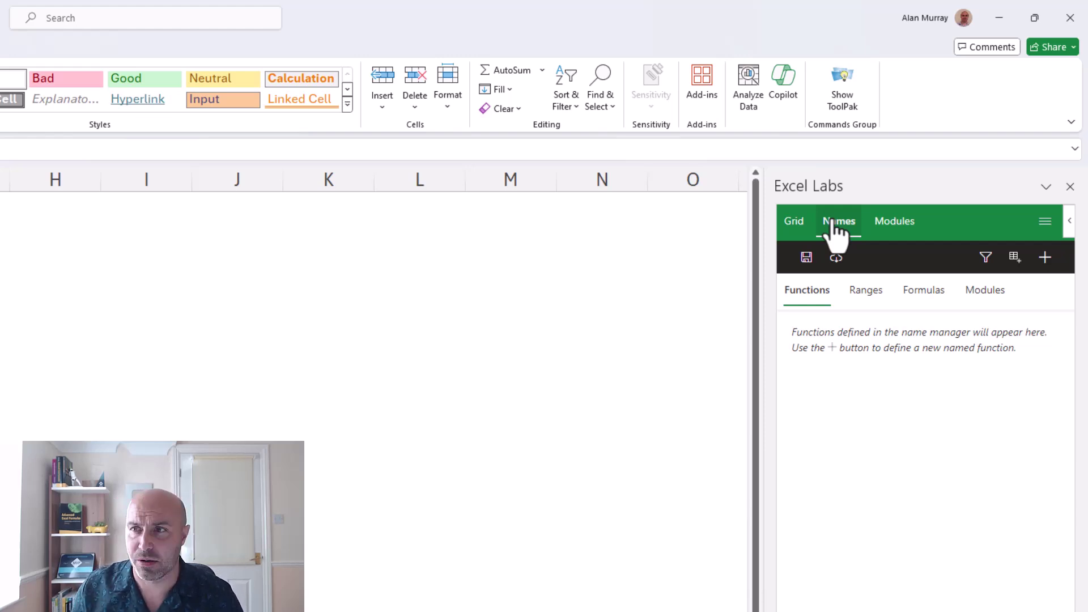
left_click(877, 230)
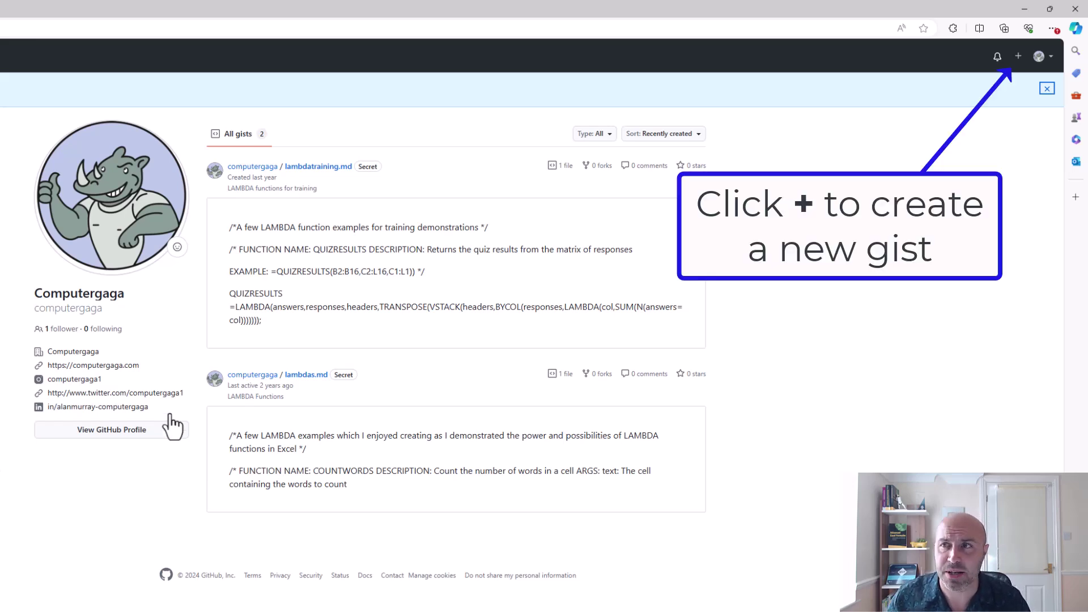
Start a new blank gist from the header's + button.
left_click(1019, 57)
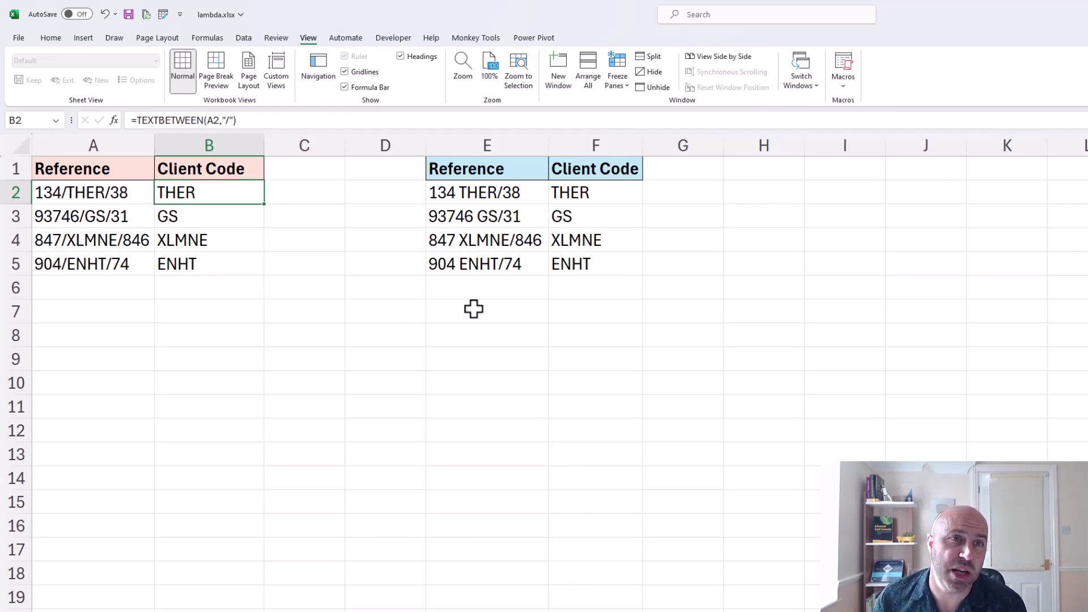
Copy the TEXTBETWEEN LAMBDA's Refers to text in Name Manager, then close it.
left_click(221, 38)
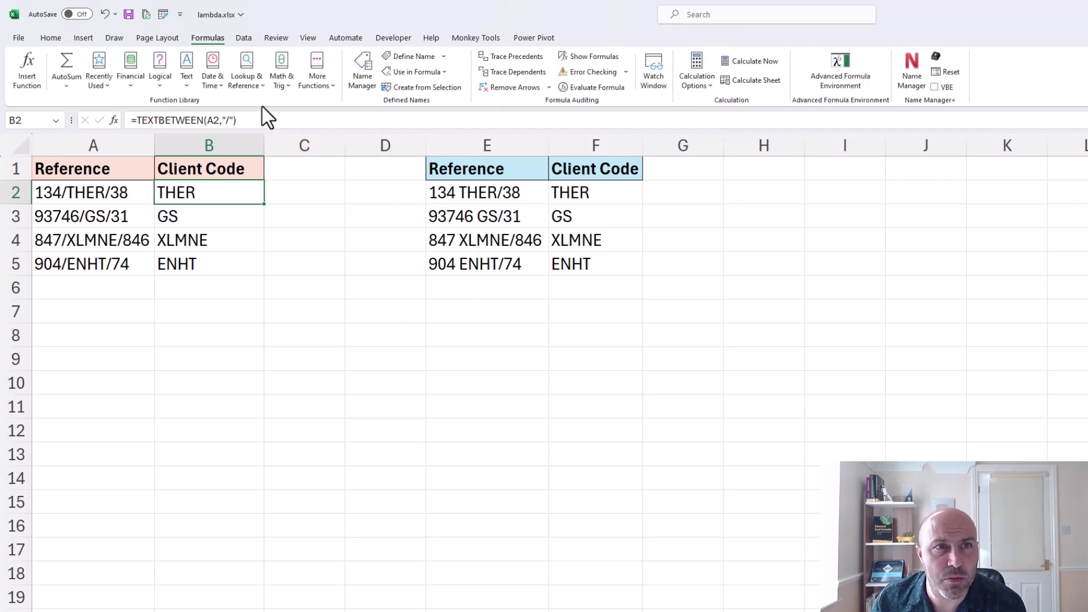
left_click(360, 85)
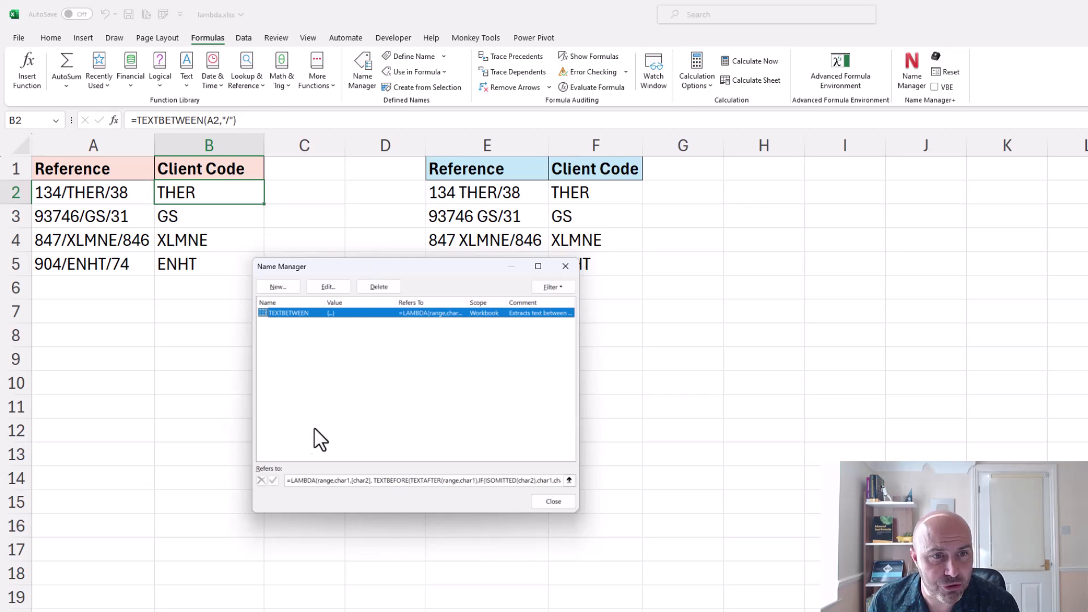
left_click(289, 483)
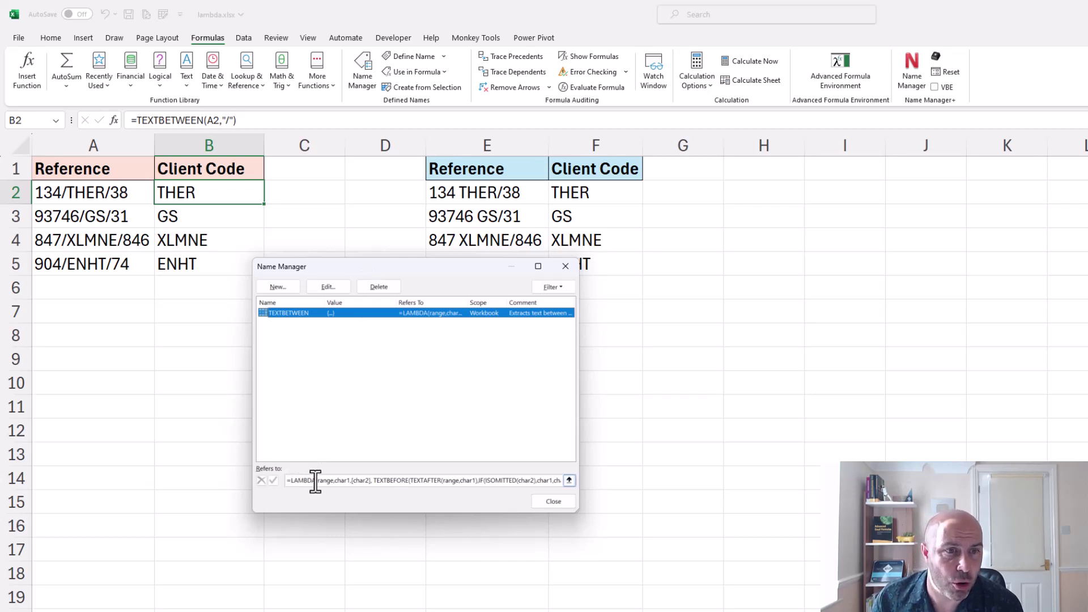
left_click_drag(315, 482, 555, 483)
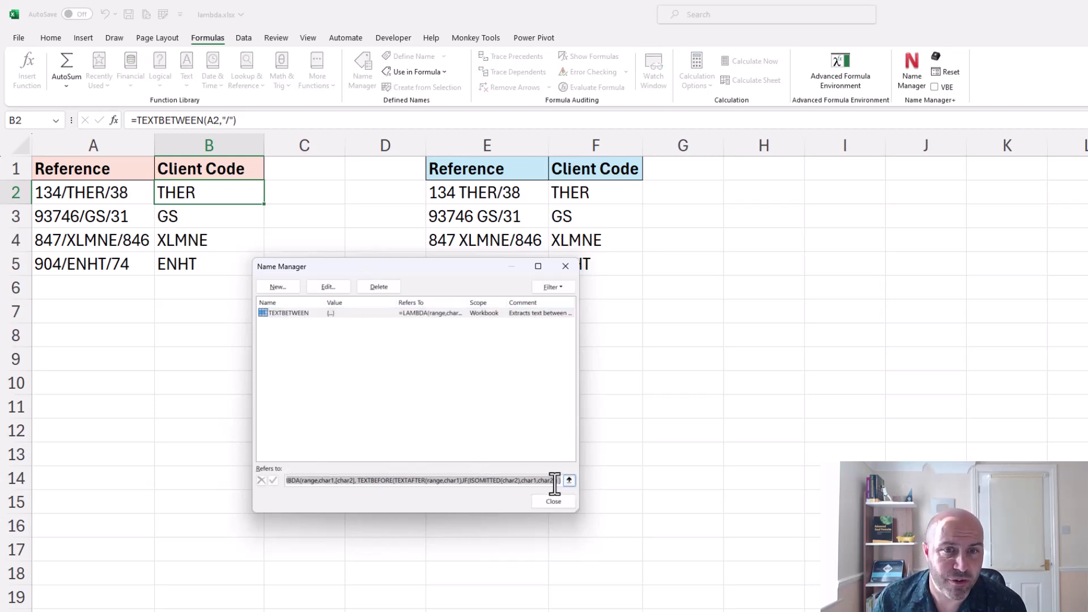
right_click(554, 483)
left_click(566, 506)
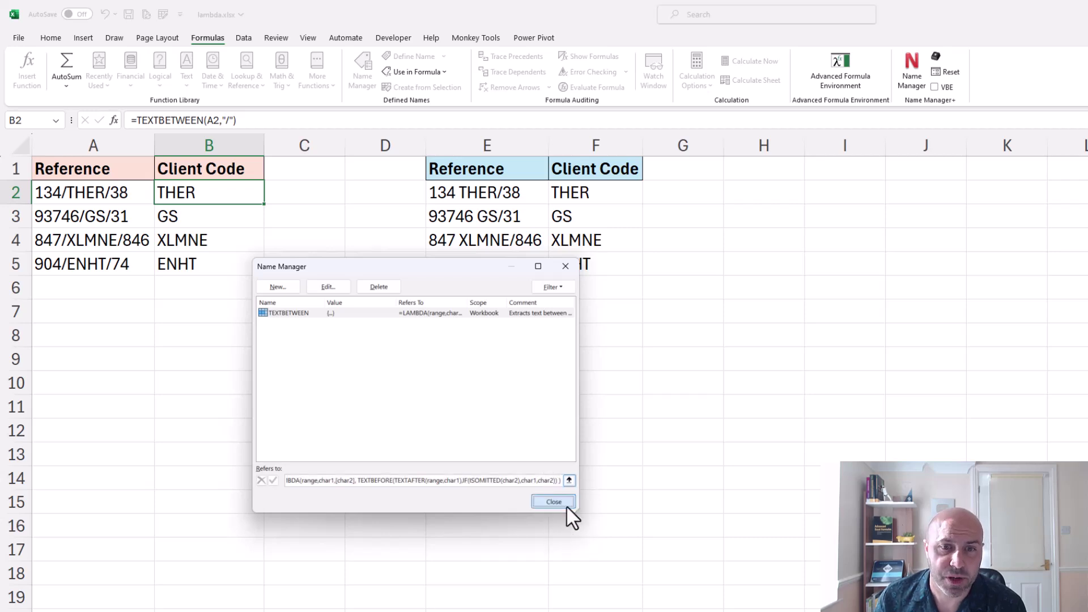
left_click(567, 504)
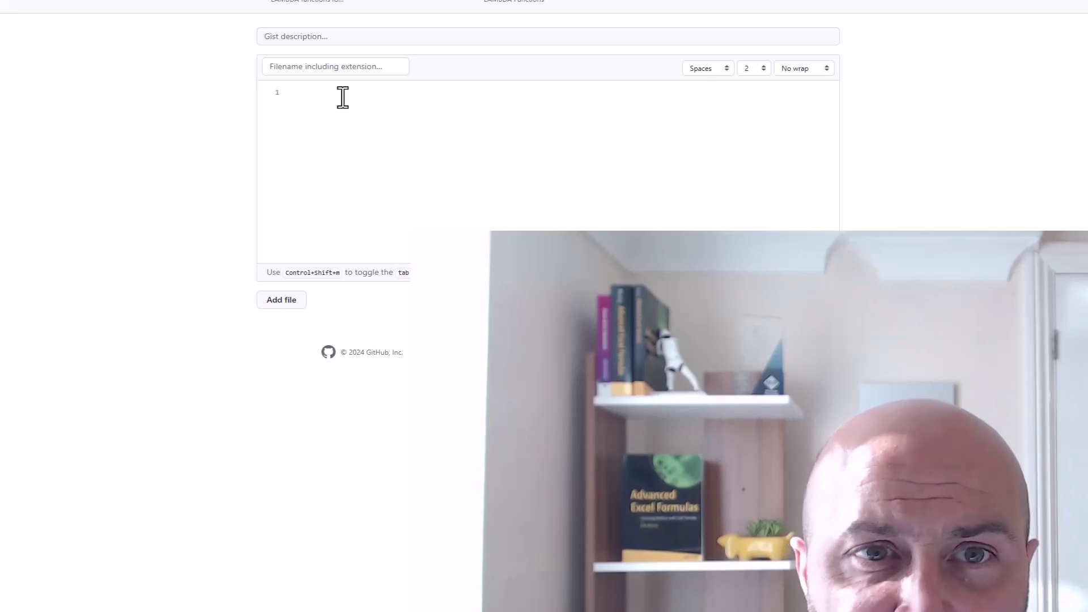
Paste the LAMBDA into the gist code and prefix it with TEXTBETWEEN.
left_click(343, 97)
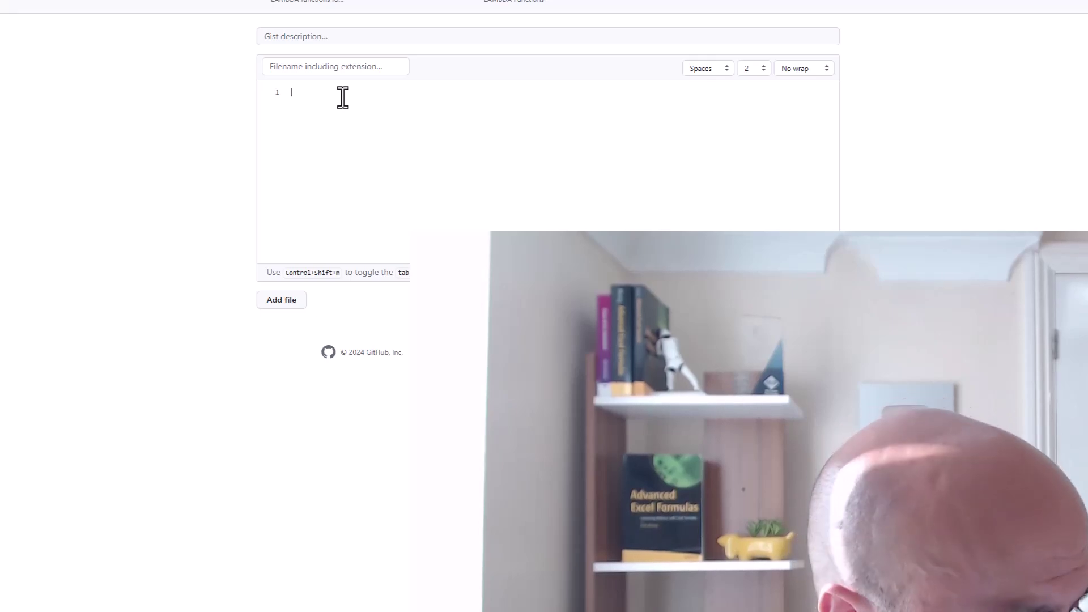
key("ctrl+v")
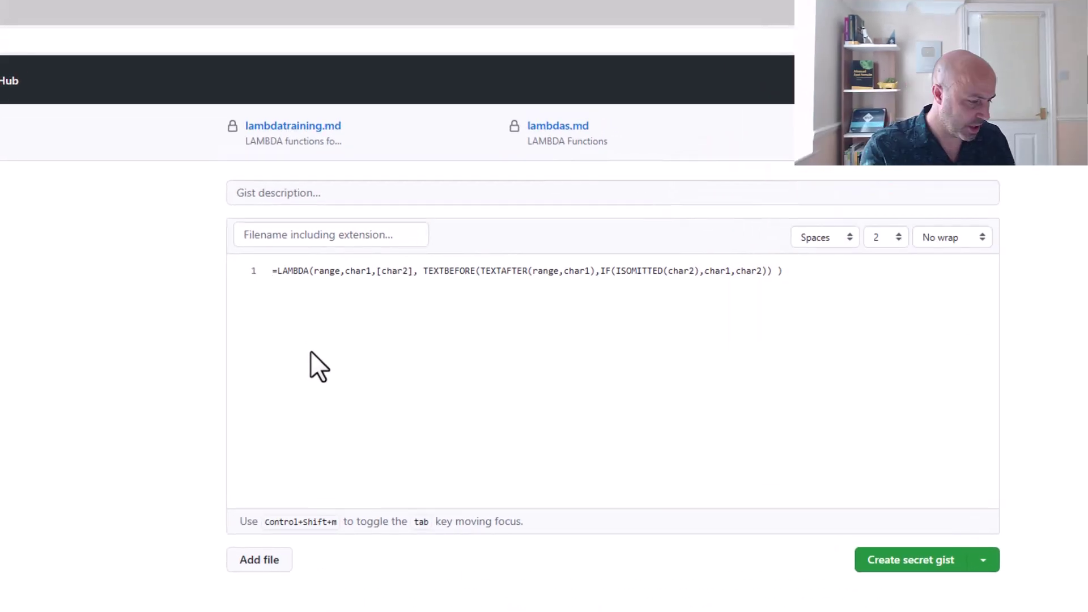
key("Home")
type("TEXTBETWEEN")
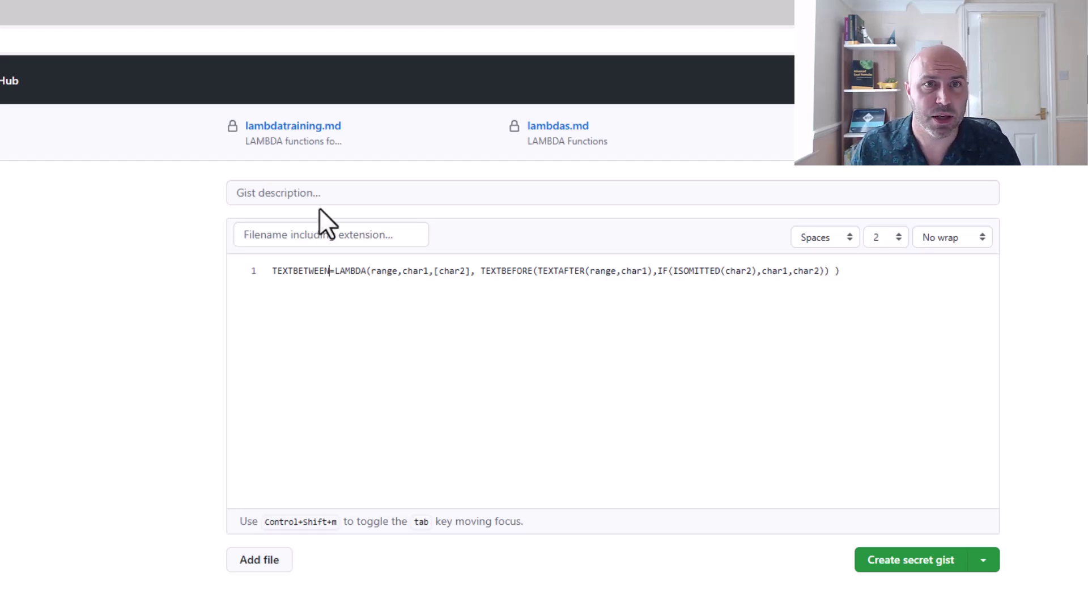
Describe the gist 'Extracts text between two given delimiters', name it TextBetween, choose secret.
left_click(329, 197)
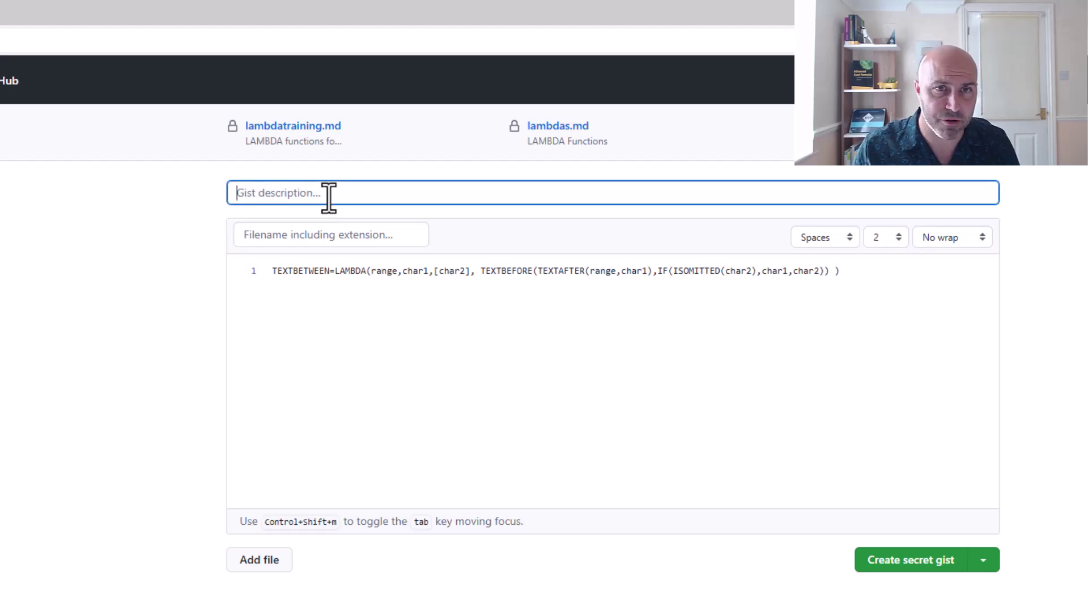
type("Extracts text between two gi")
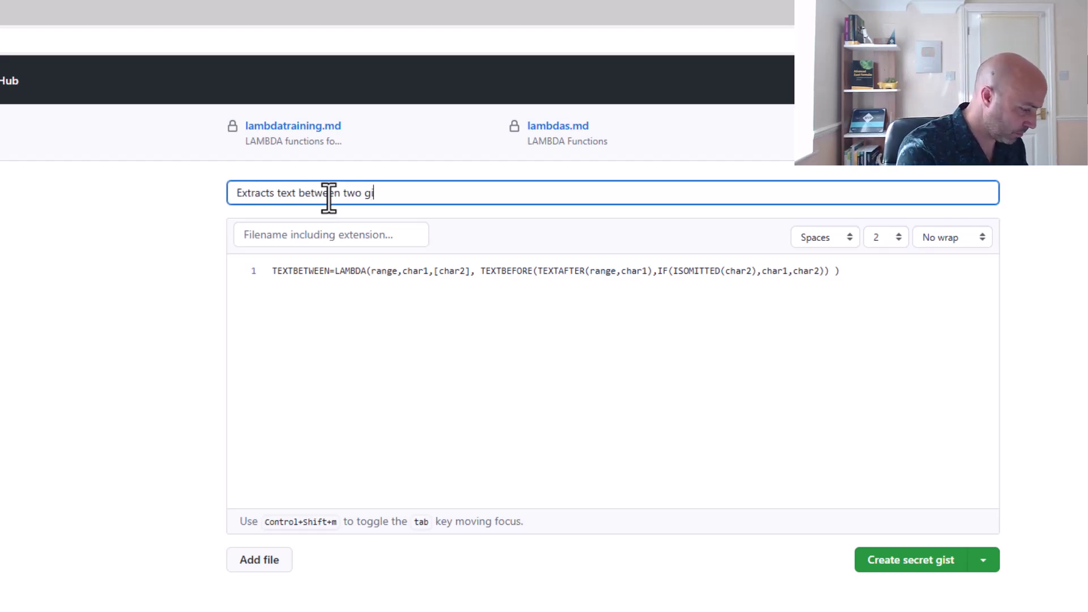
type("ven delimiters")
left_click(328, 234)
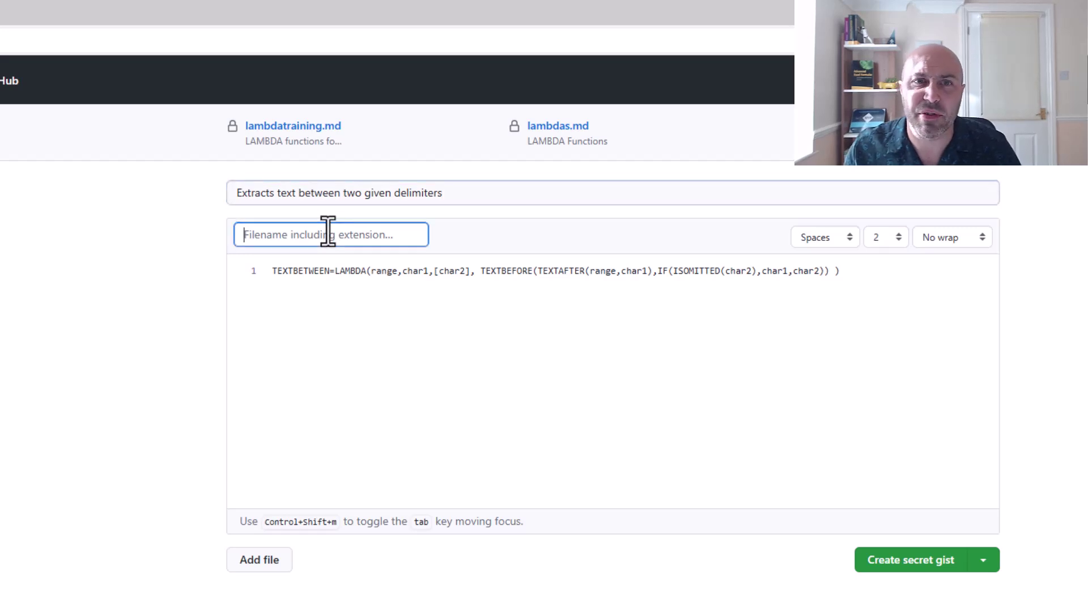
type("TextBetween")
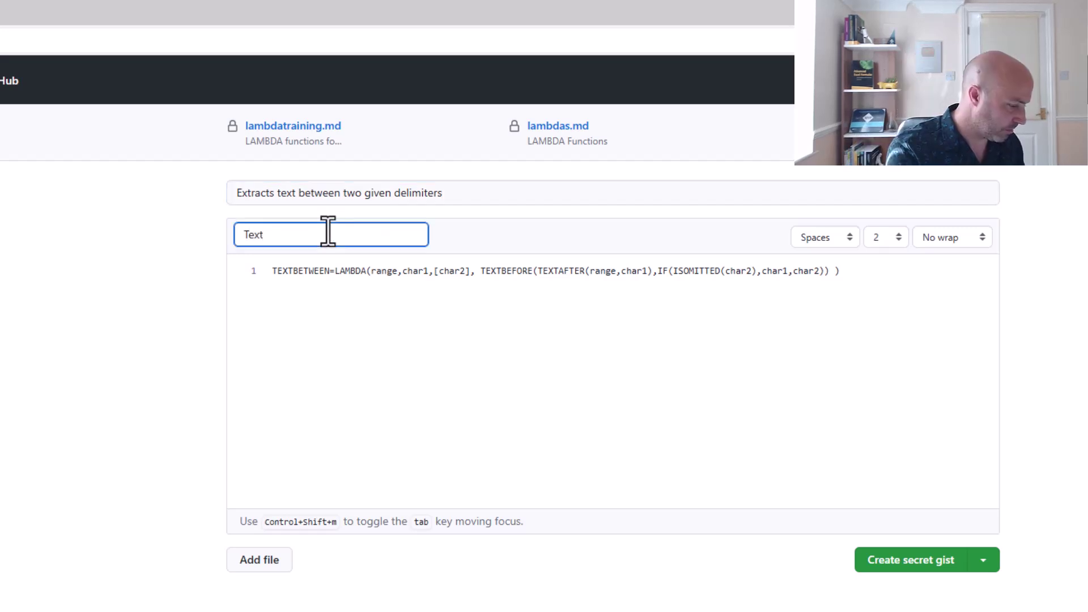
left_click(410, 290)
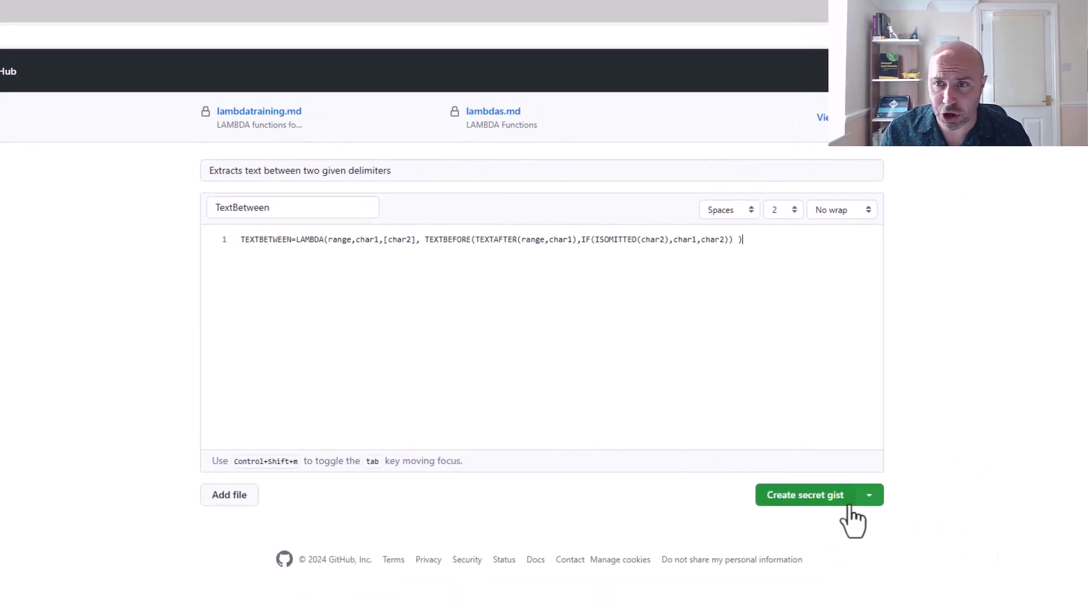
left_click(894, 512)
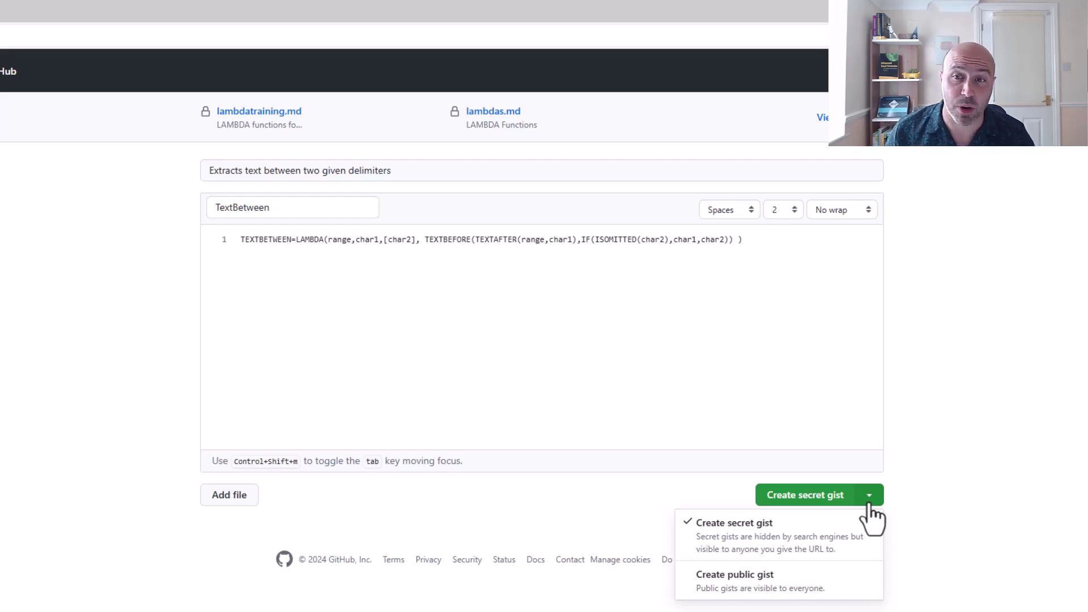
left_click(871, 507)
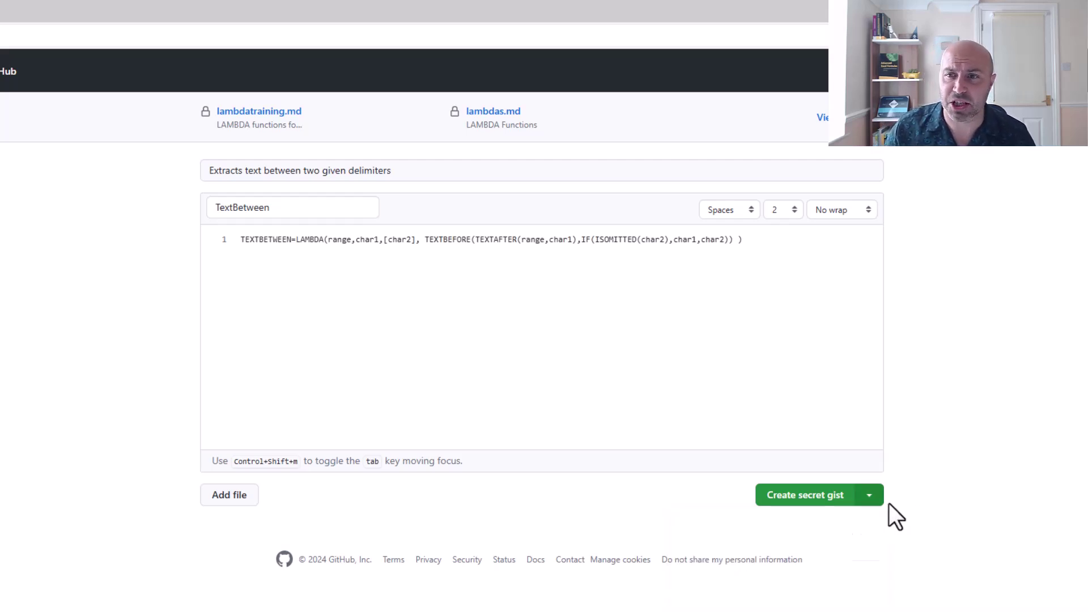
Create the TextBetween secret gist and copy its URL from the address bar.
left_click(822, 497)
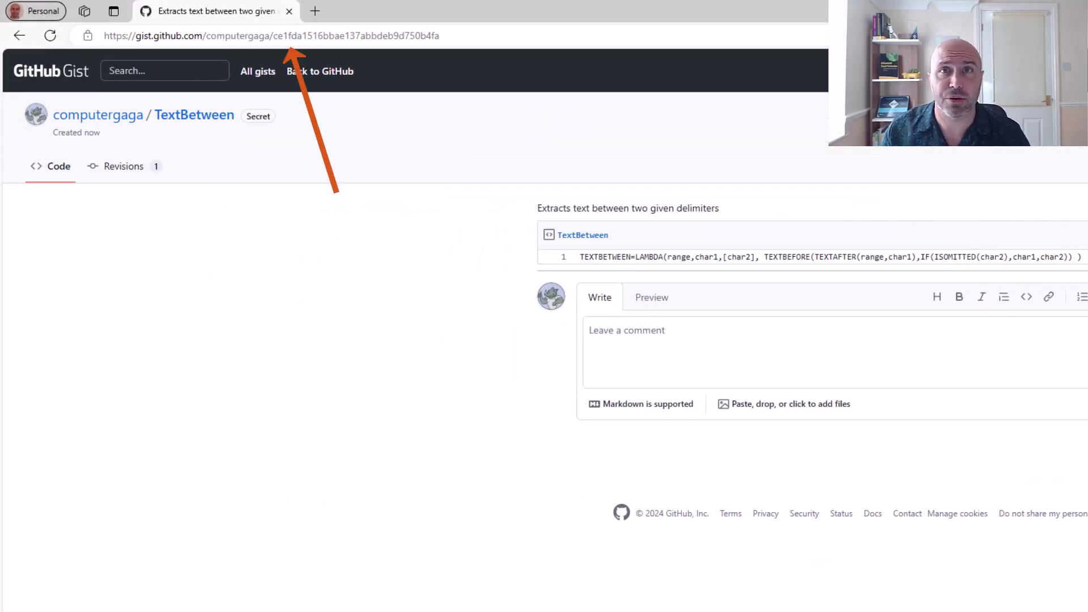
left_click(369, 35)
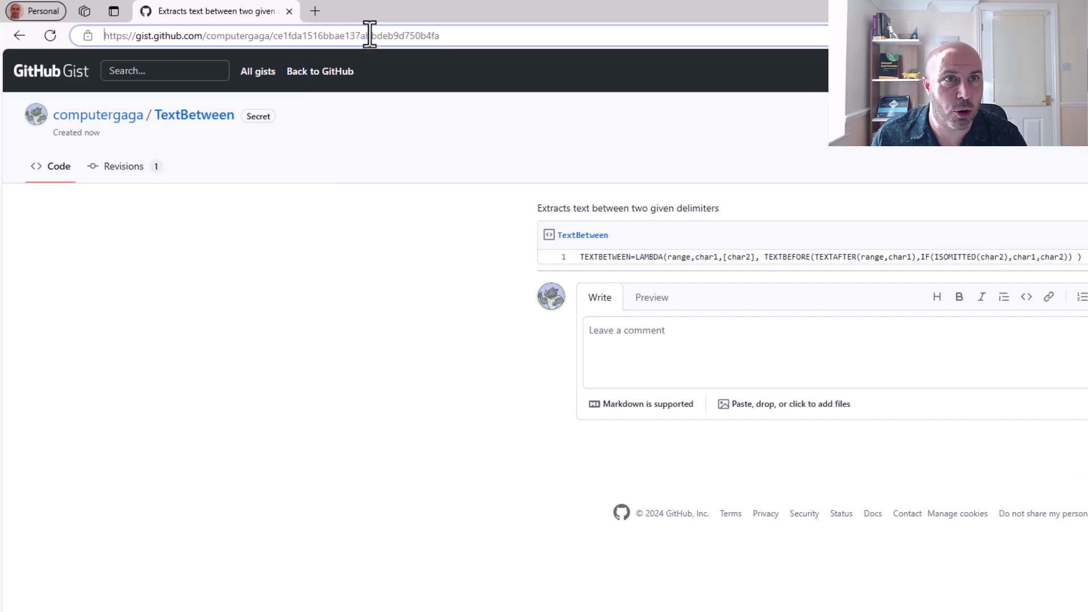
right_click(369, 35)
left_click(422, 189)
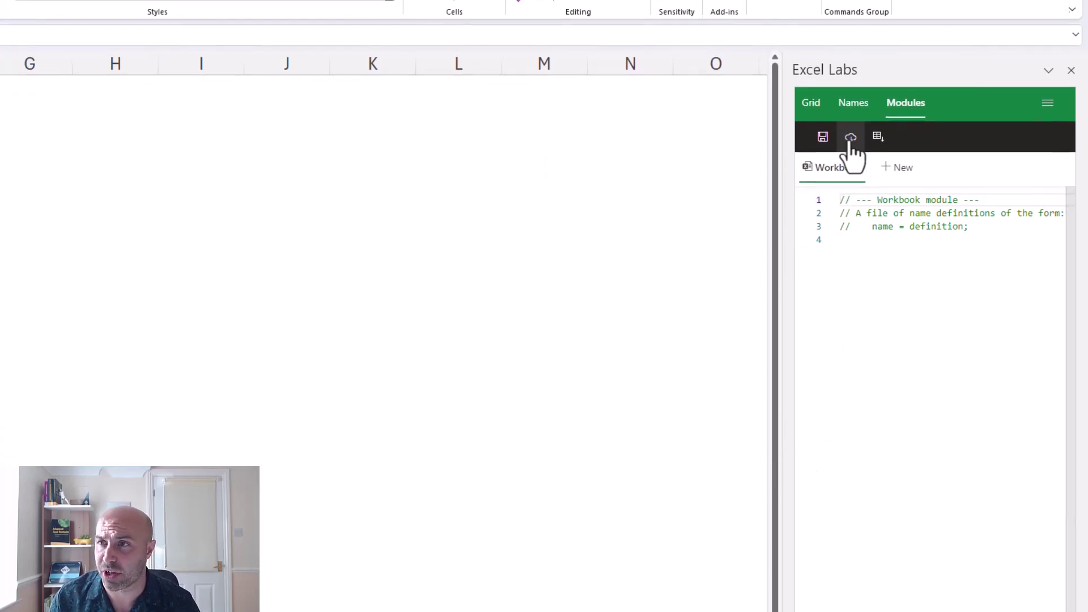
Import the TextBetween gist into the workbook module using its pasted URL.
left_click(851, 227)
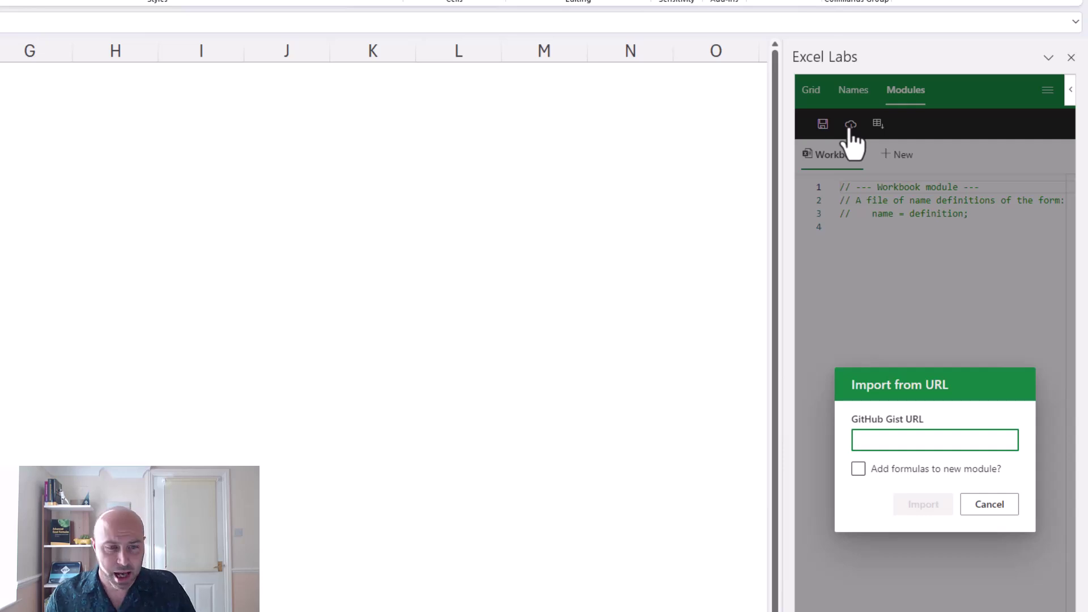
key("ctrl+v")
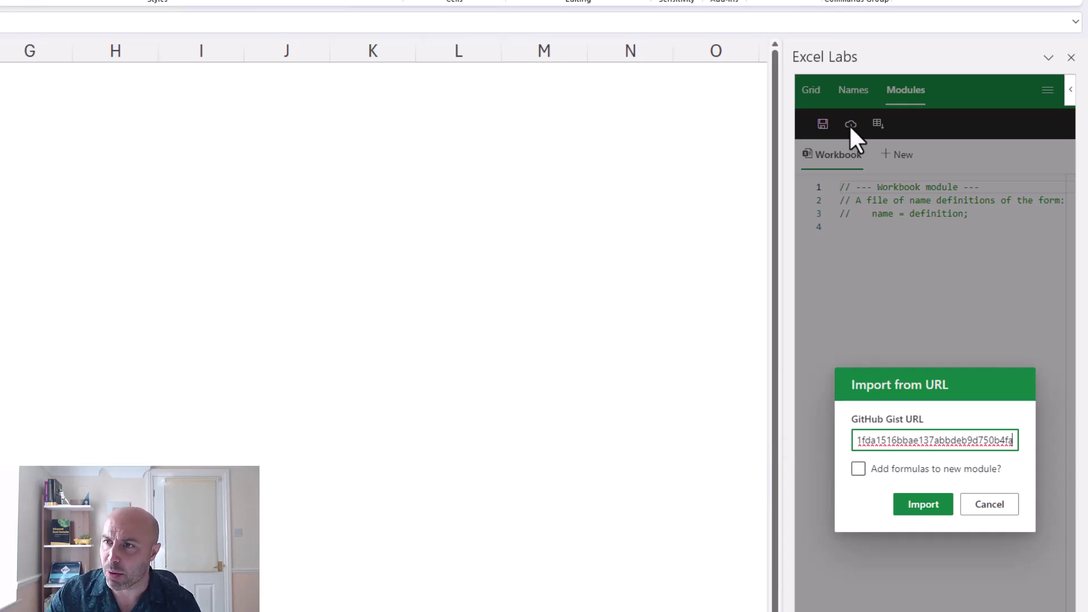
left_click(919, 506)
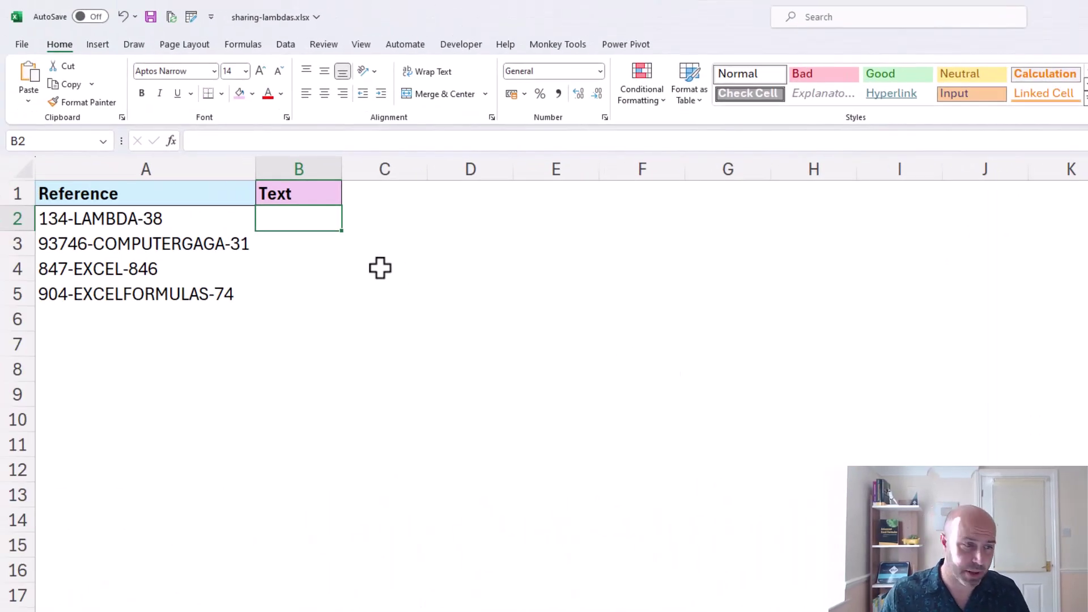
Begin a TEXTBETWEEN formula in B2 of sharing-lambdas, then cancel the entry.
type("=tex")
key("Down")
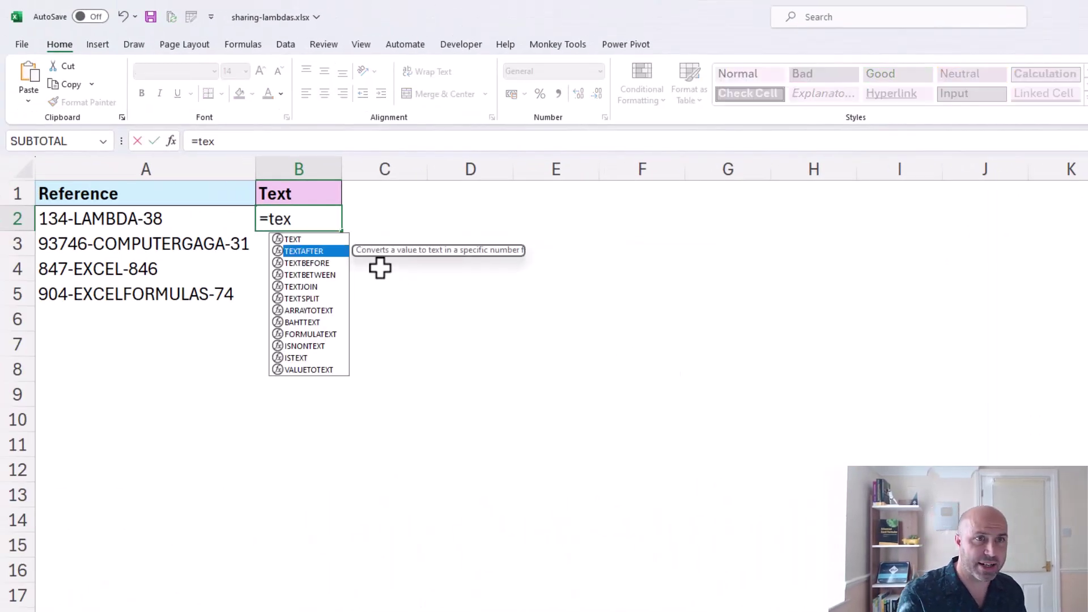
key("Down")
key("Down")
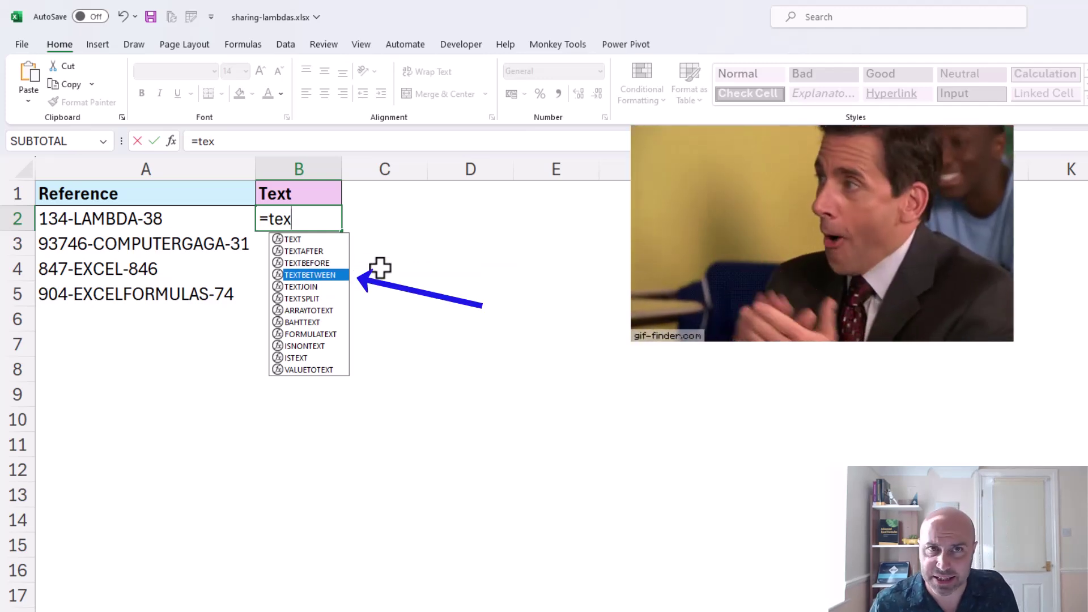
key("Tab")
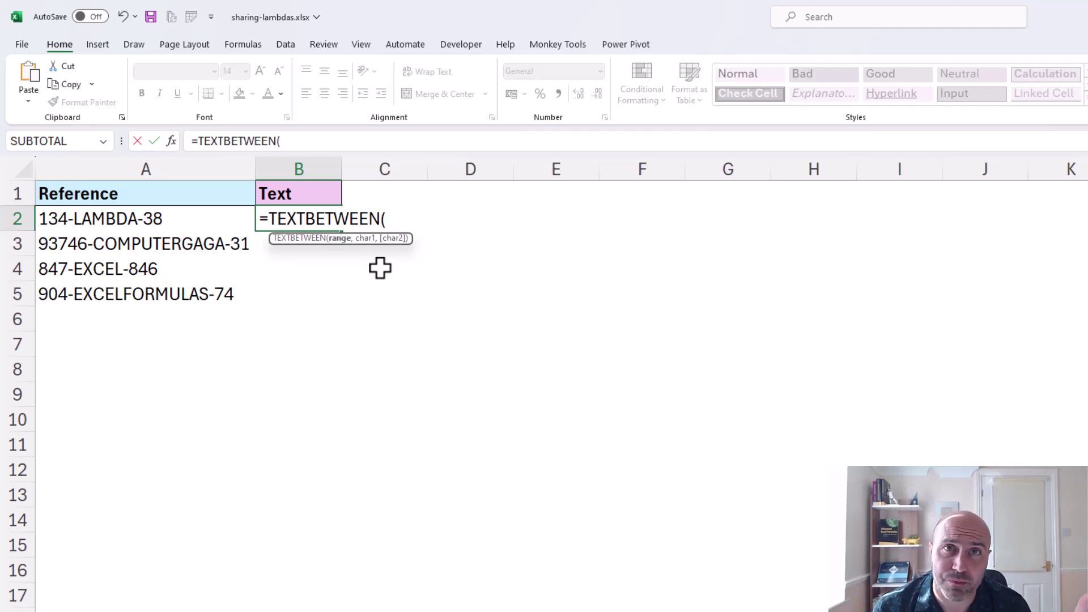
key("Escape")
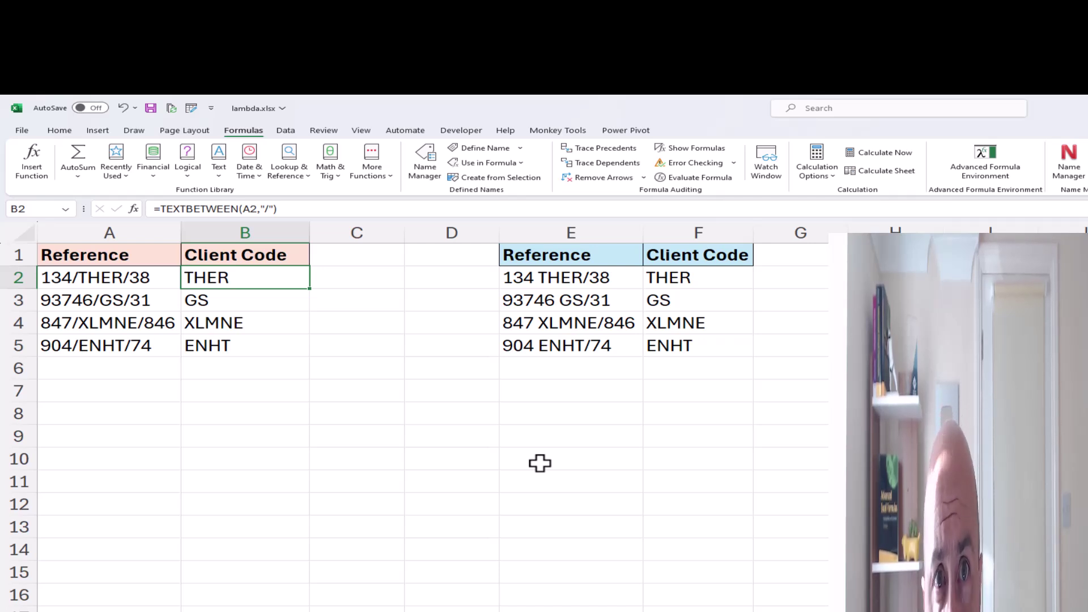
Launch BiblioMonkey from the Monkey Tools ribbon tab over lambda.xlsx.
left_click(558, 130)
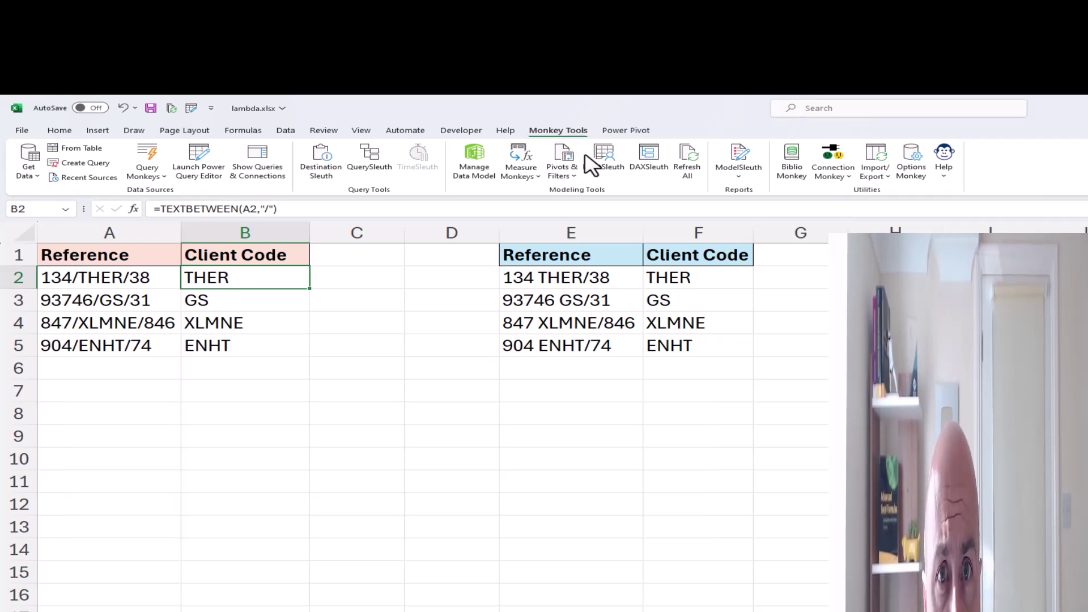
left_click(794, 173)
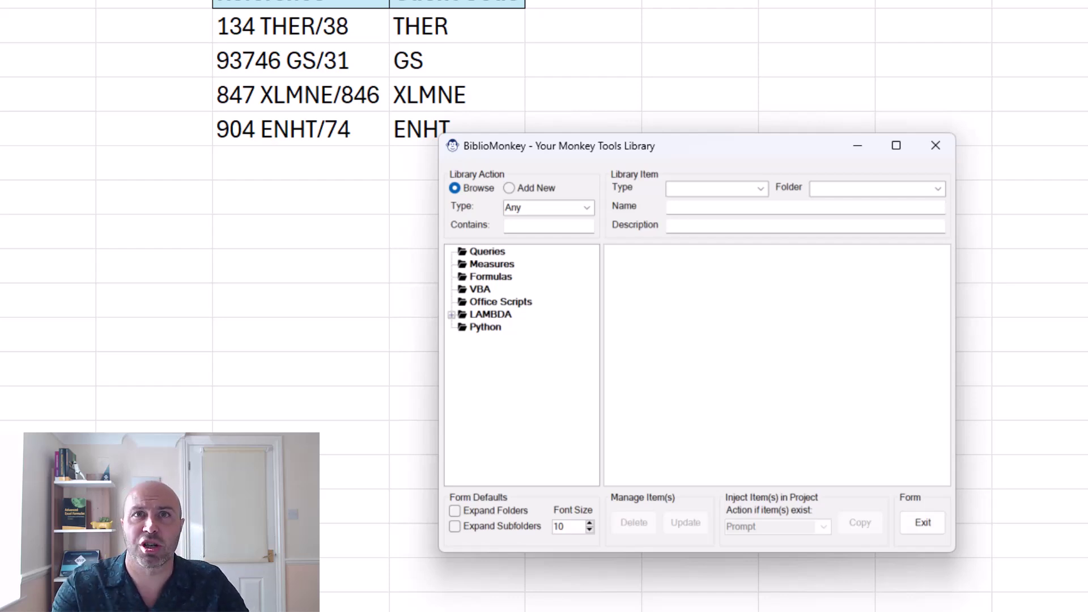
Expand the LAMBDA folder to show TOPN, SUMFORMULA and COUNTWORDS.
left_click(451, 315)
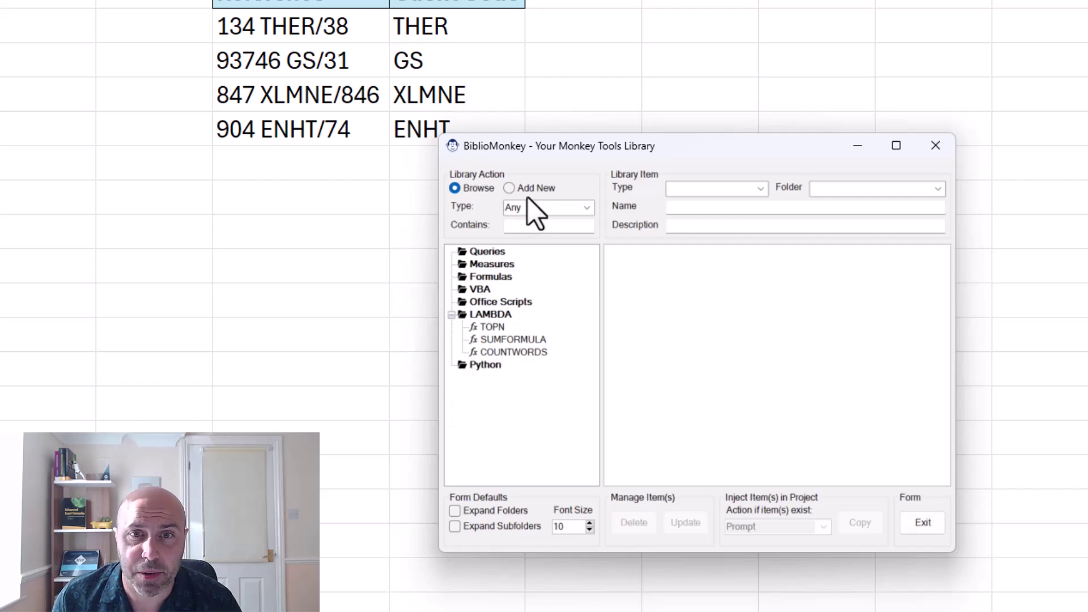
Add a new LAMBDA-type item named TEXTBETWEEN and paste in its TEXTBEFORE/TEXTAFTER formula.
left_click(510, 188)
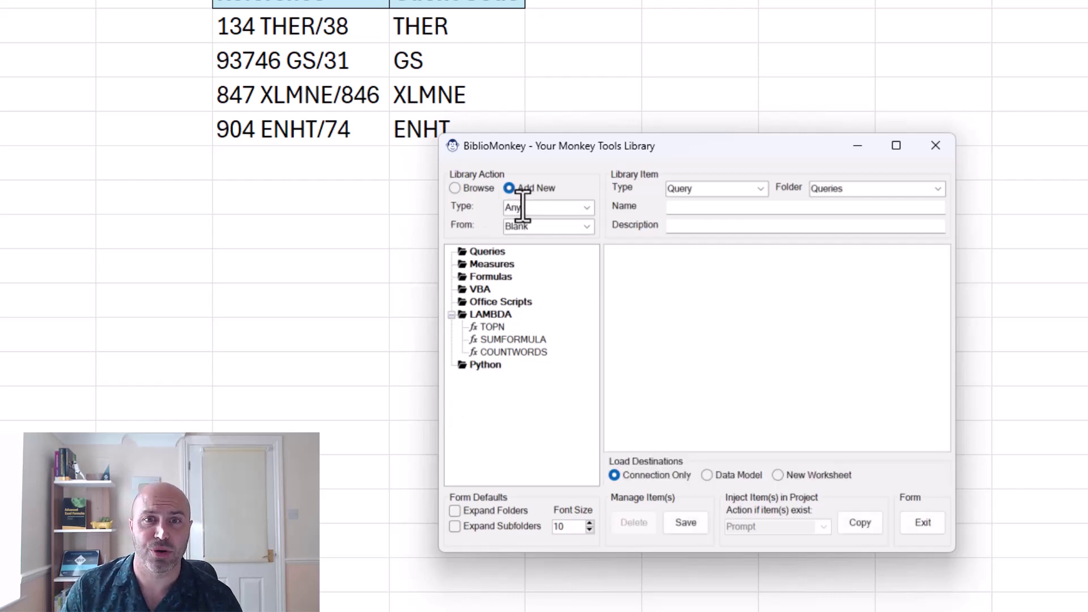
left_click(584, 208)
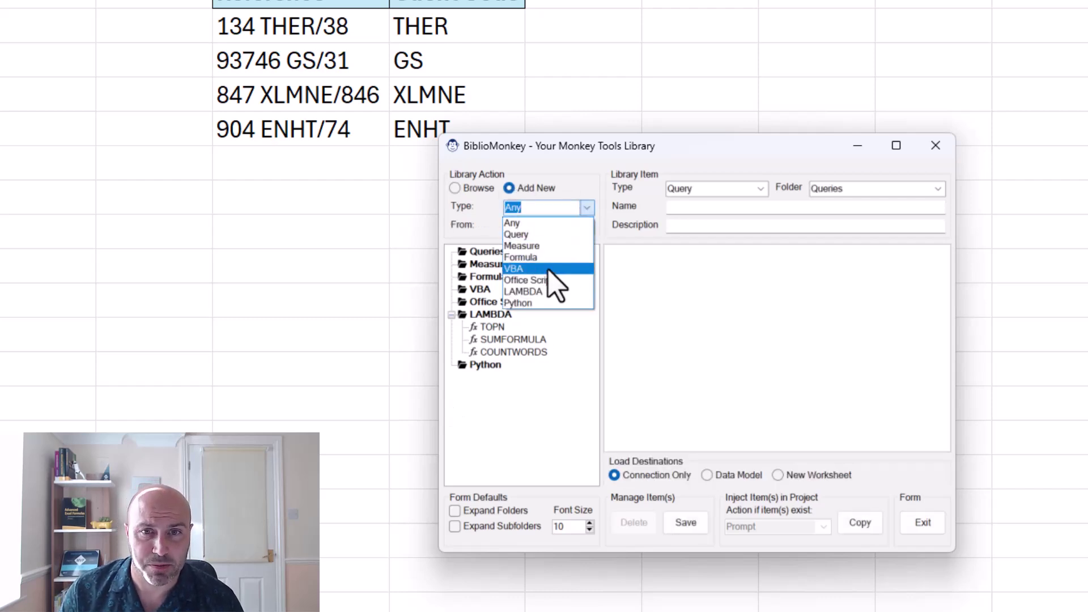
left_click(549, 291)
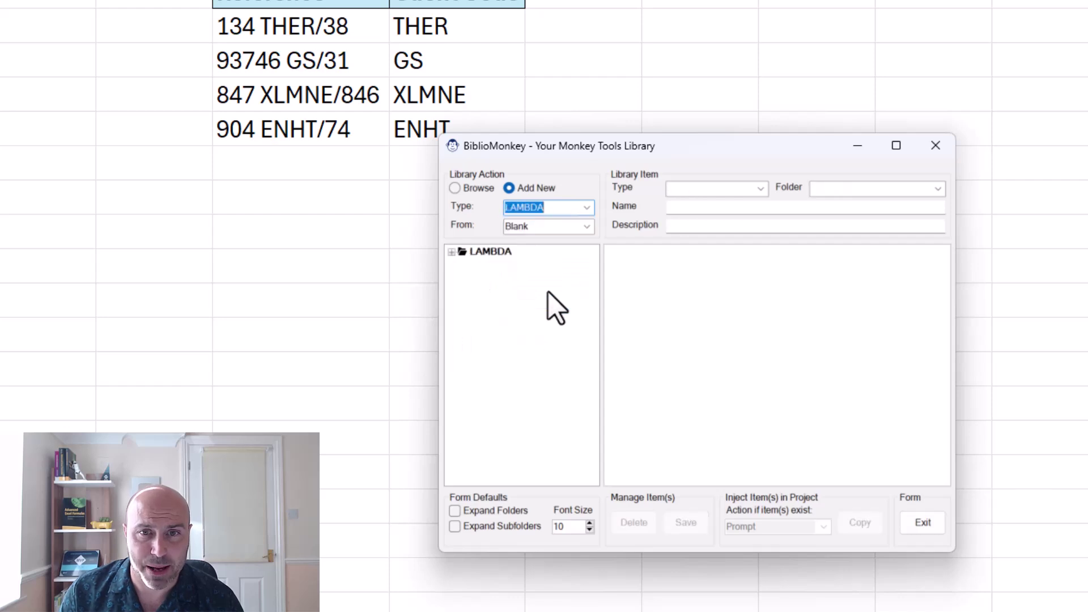
left_click(755, 189)
left_click(708, 262)
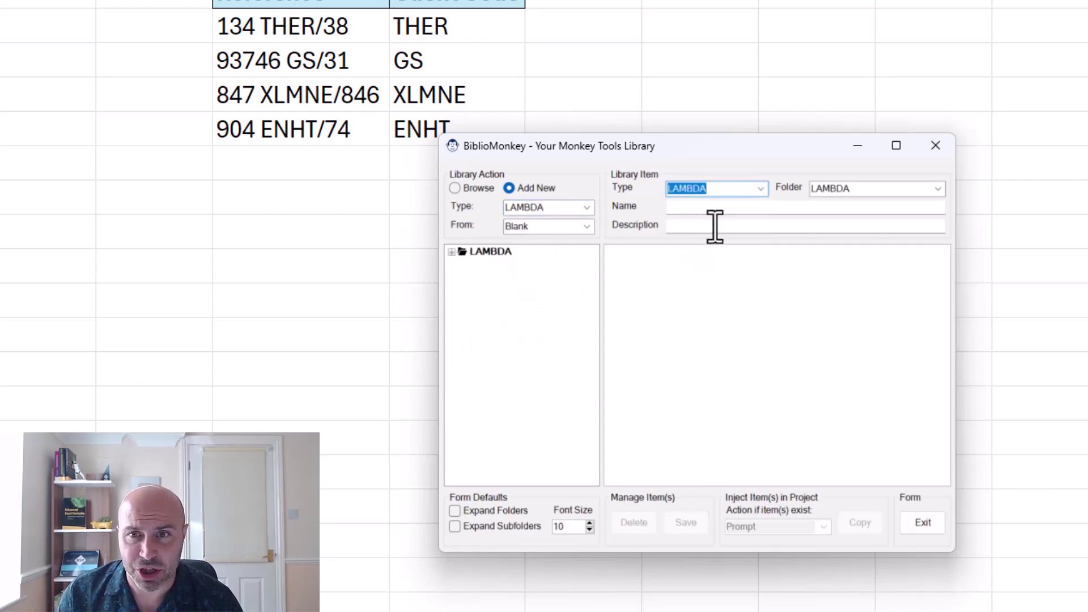
left_click(706, 210)
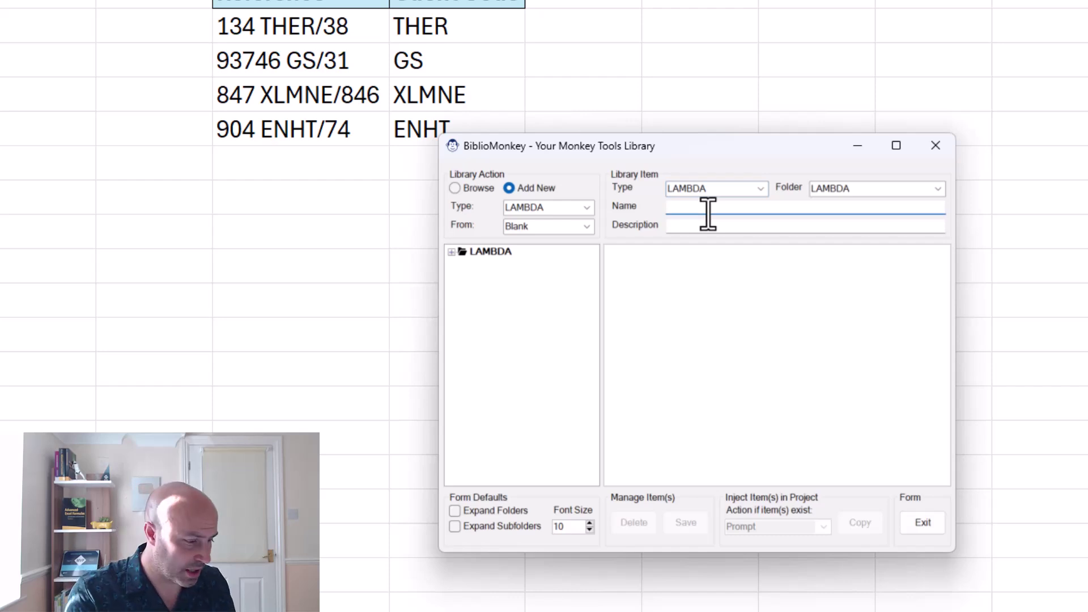
type("TEXTBETW")
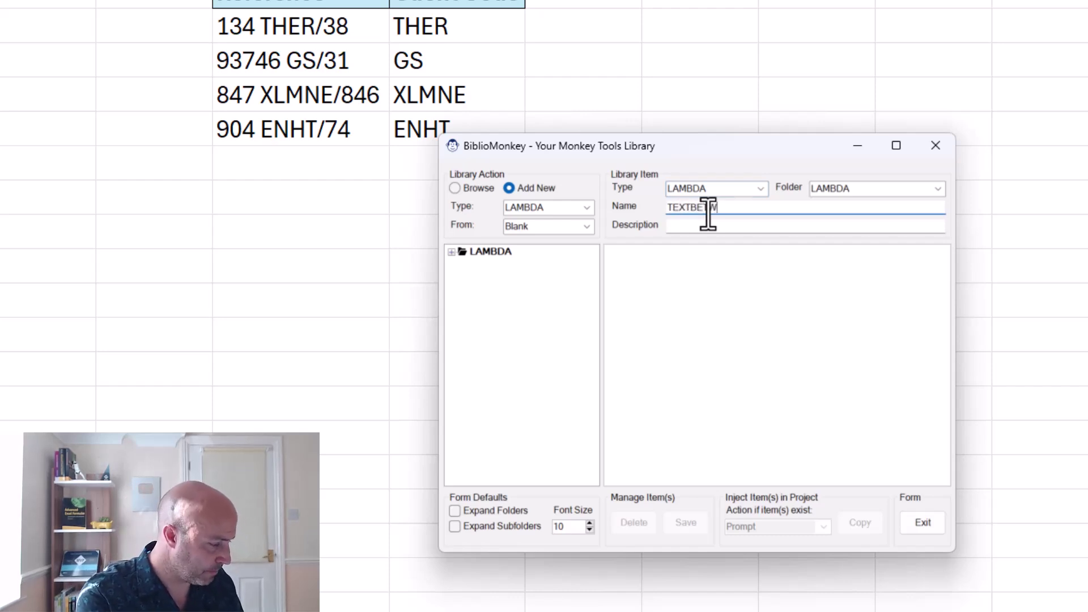
type("EEN")
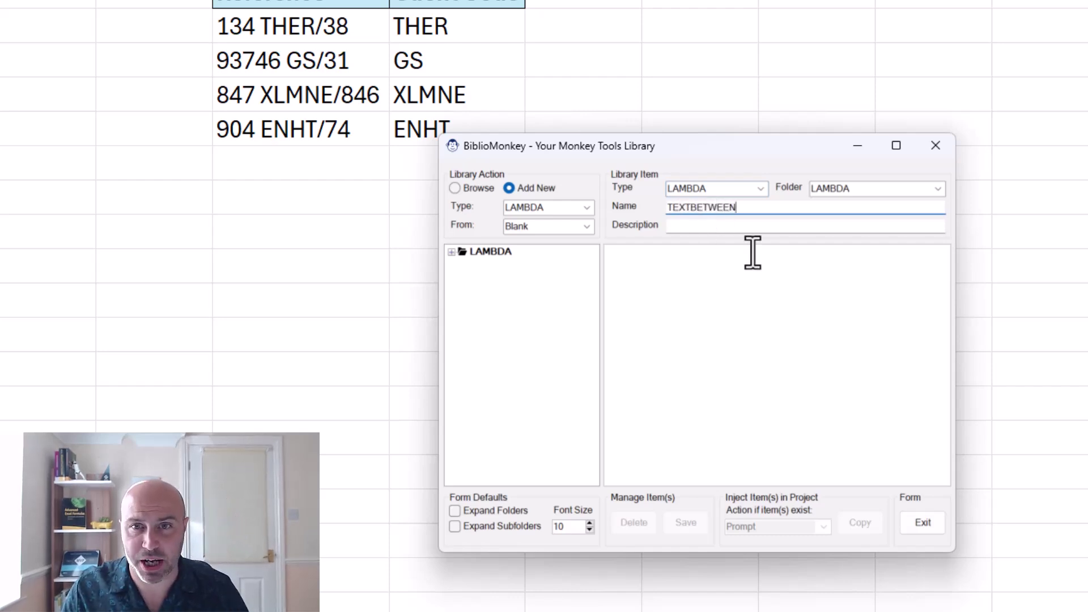
left_click(745, 225)
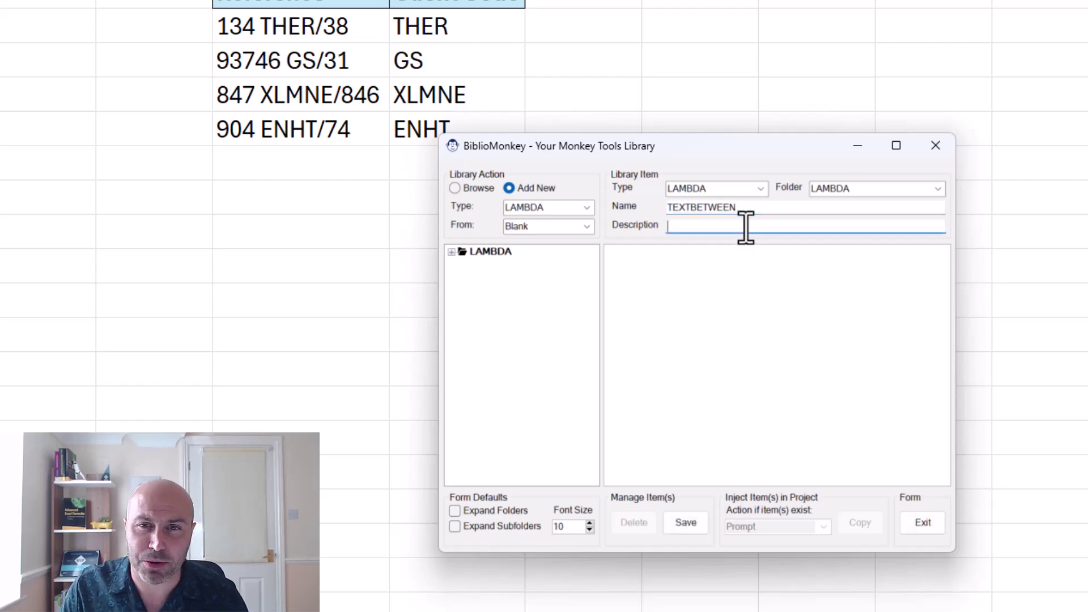
left_click(736, 267)
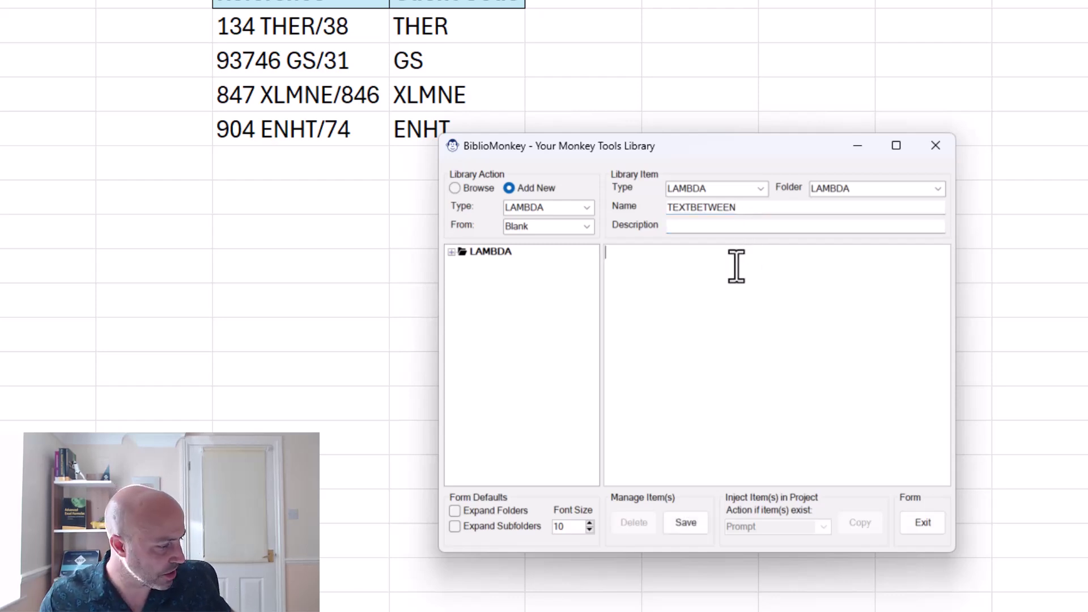
type("=LAMBDA(range,char1,[char2], TEXTBEFORE(TEXTAFTER(range,char1),IF(ISOMITTED(char2), char1,char2)) )")
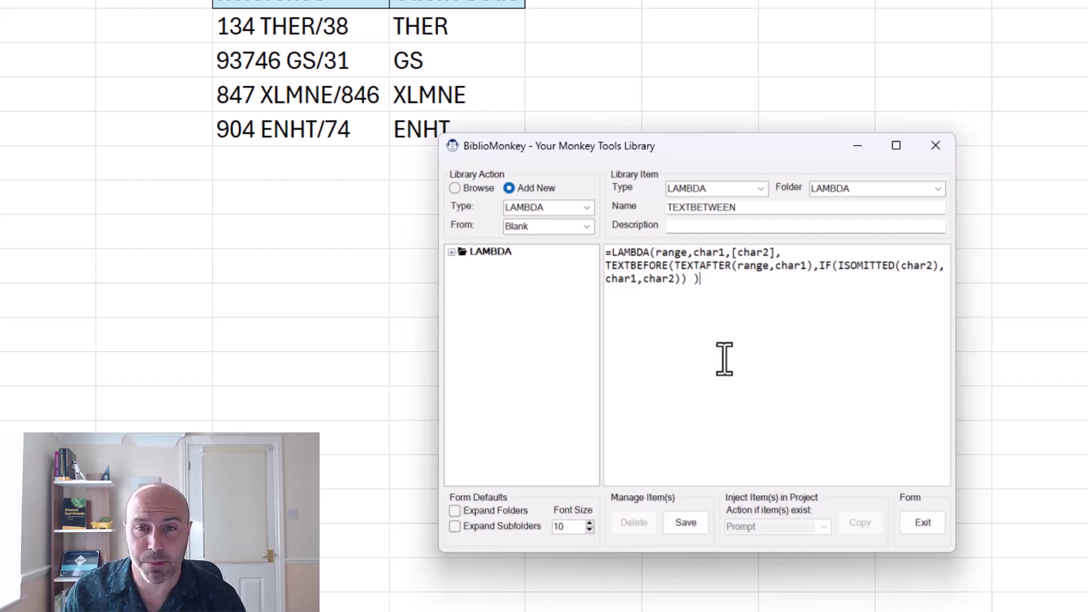
Save TEXTBETWEEN to the LAMBDA library and exit BiblioMonkey.
left_click(696, 521)
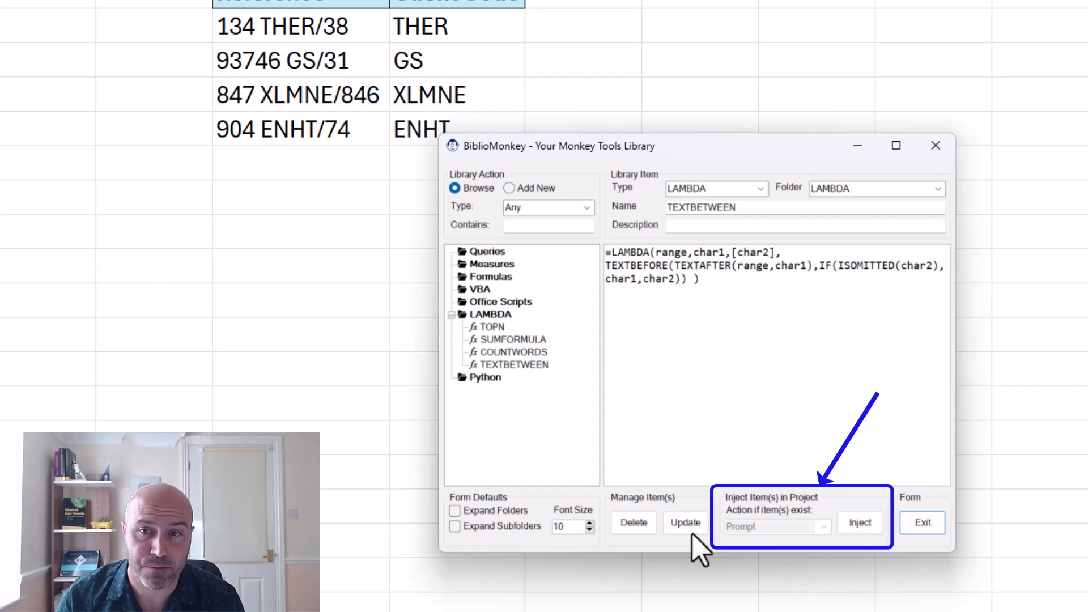
left_click(922, 523)
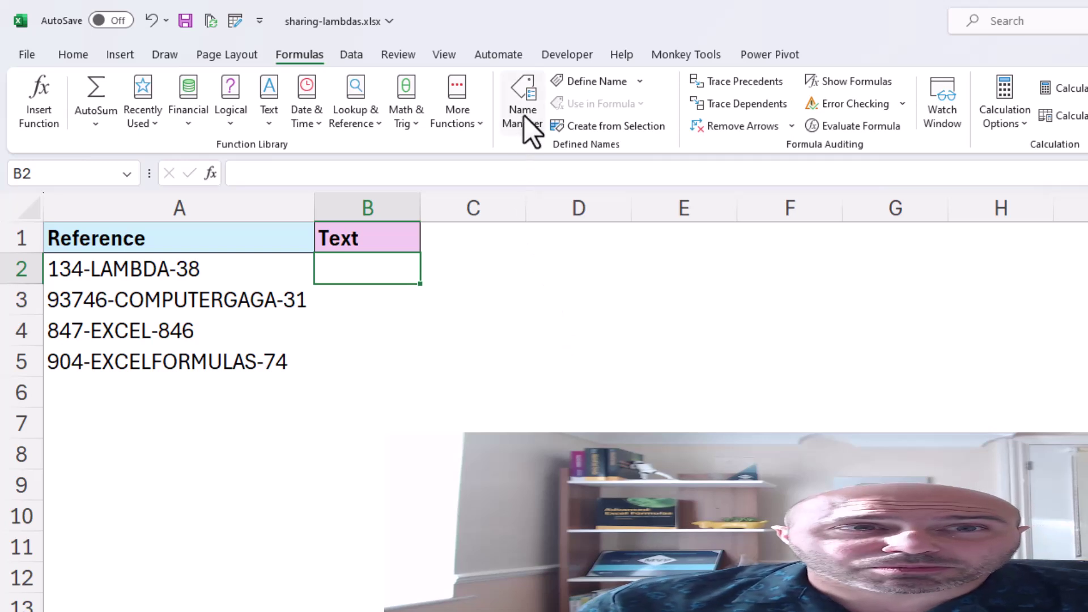
After checking Name Manager, inject TEXTBETWEEN from BiblioMonkey's LAMBDA folder via cell B2's right-click menu.
left_click(525, 116)
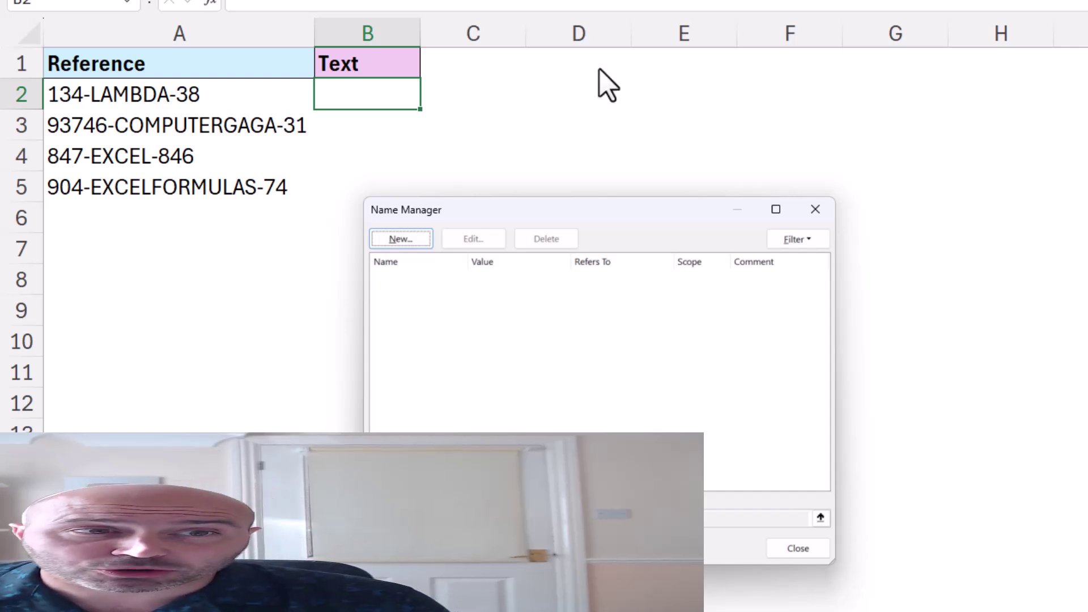
left_click(811, 213)
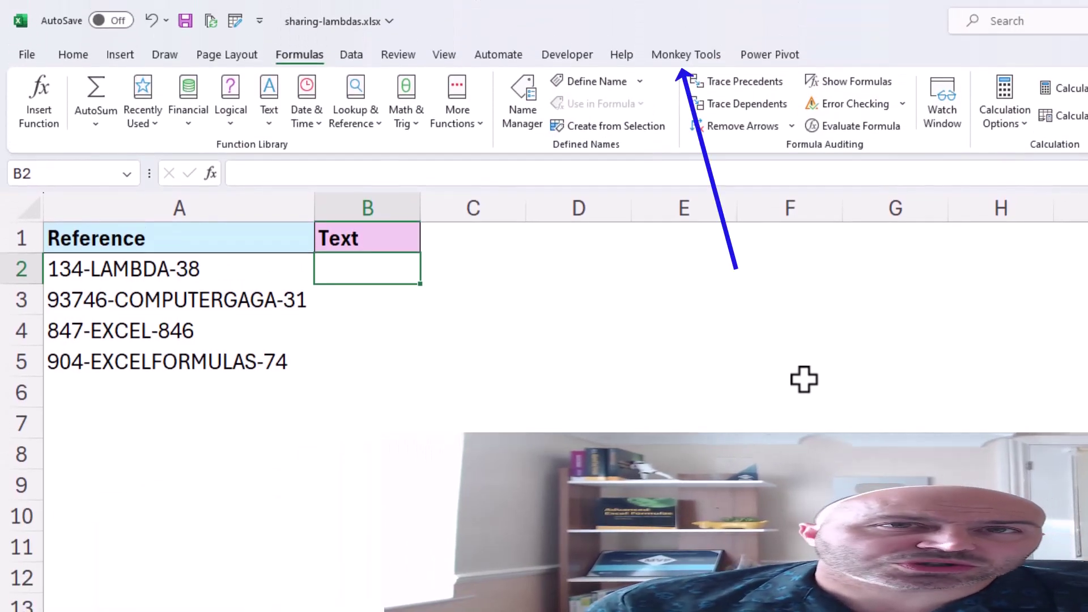
right_click(395, 277)
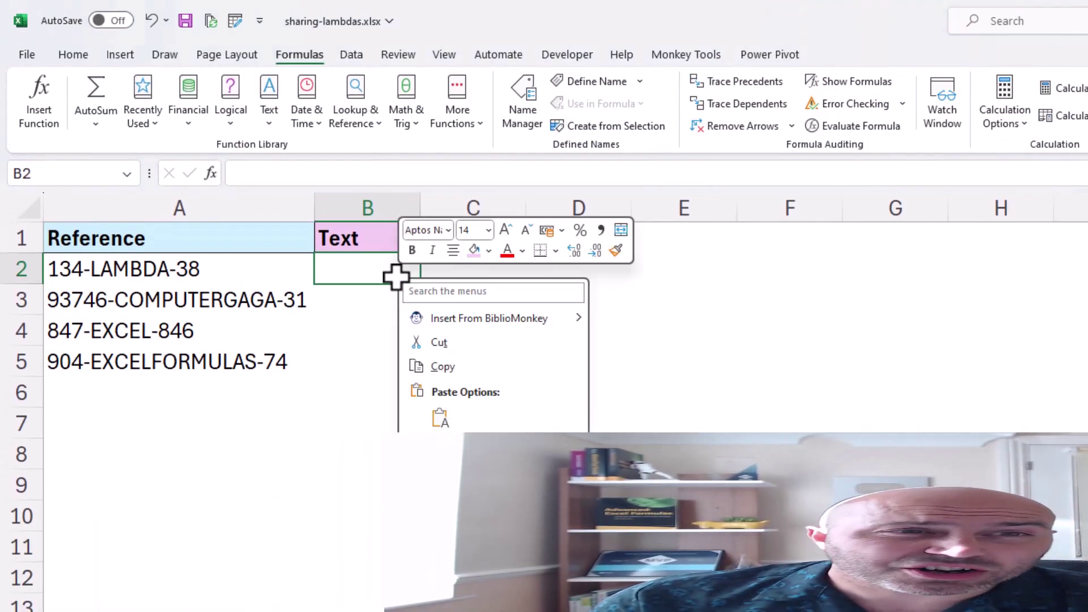
mouse_move(458, 321)
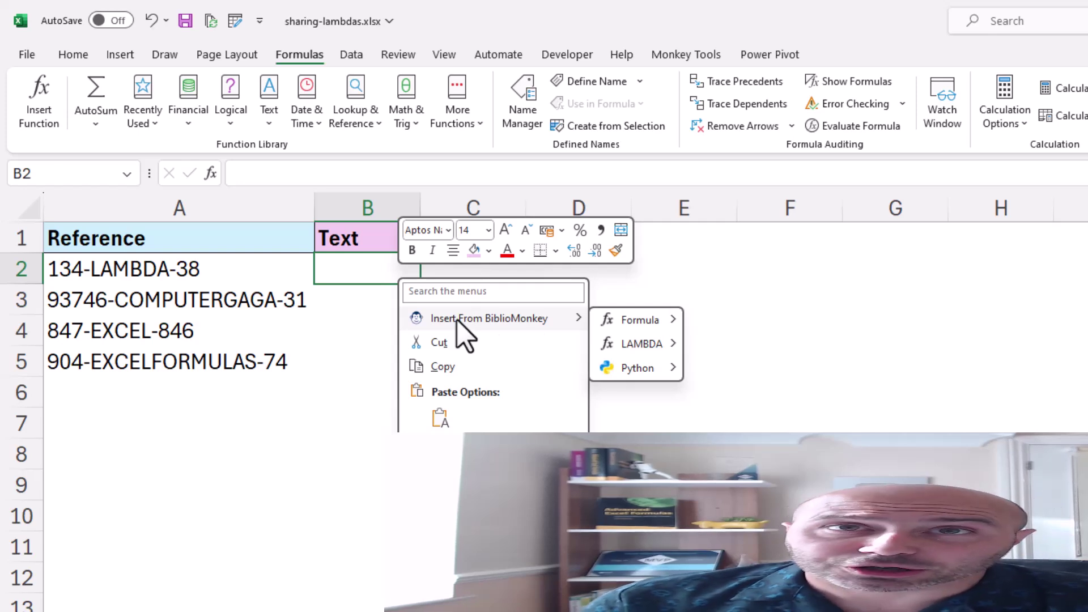
mouse_move(628, 338)
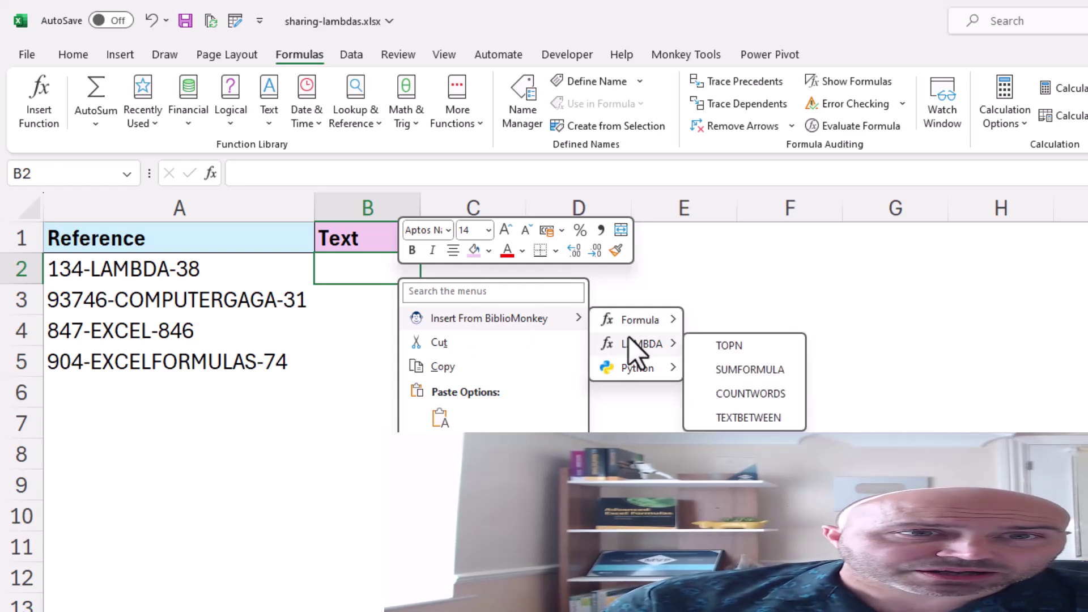
left_click(778, 419)
left_click(813, 466)
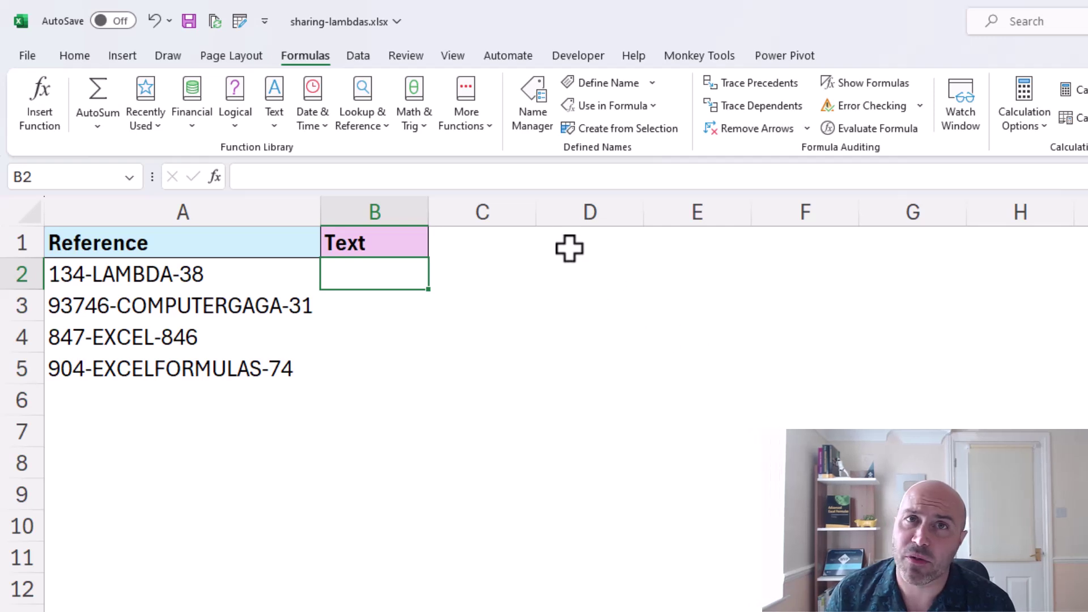
left_click(540, 128)
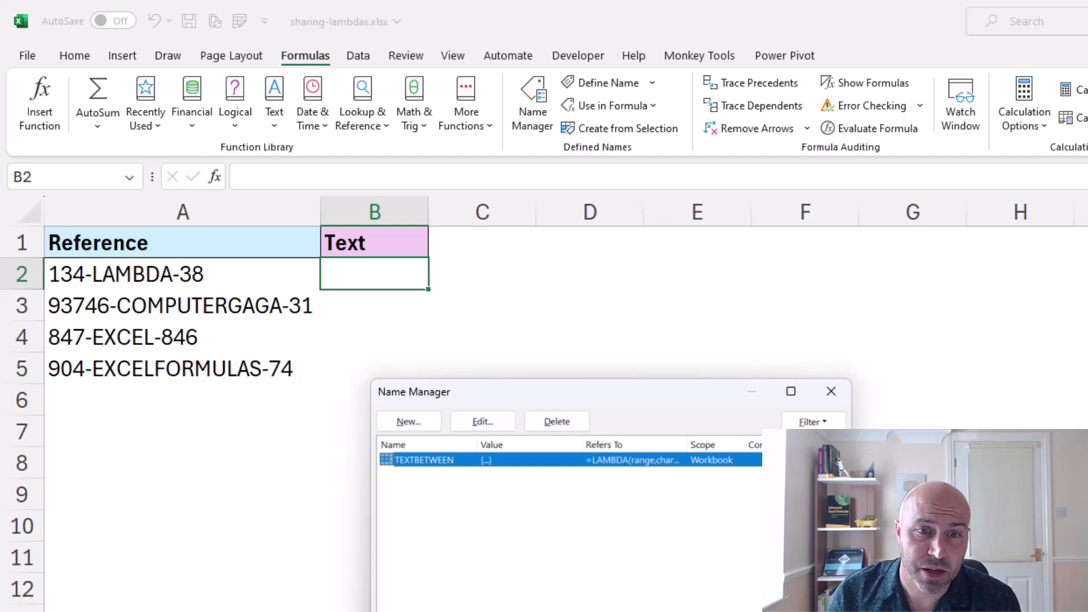
key("Escape")
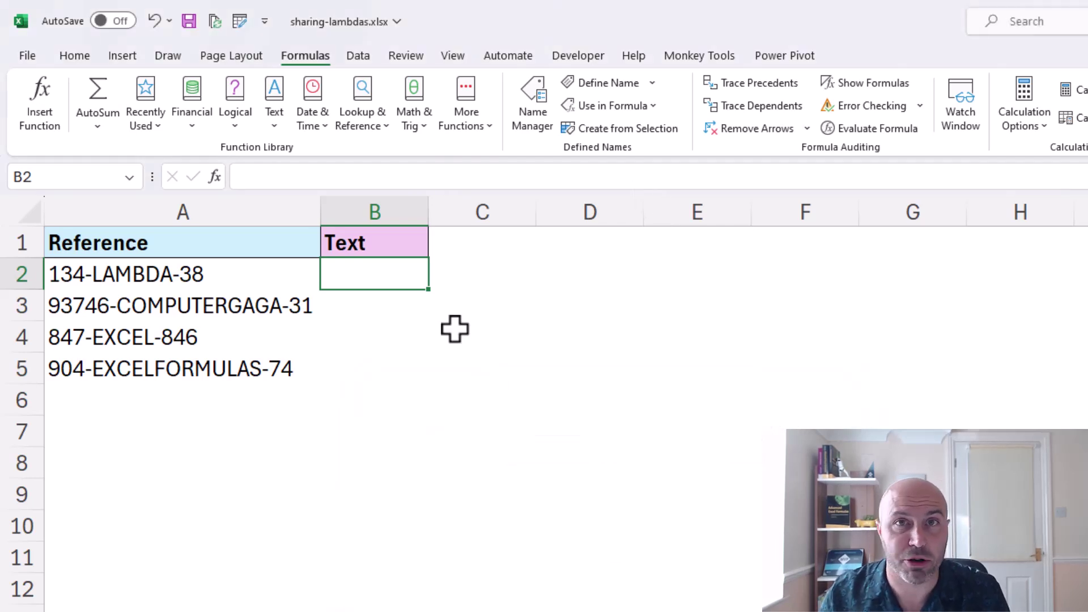
type("=text")
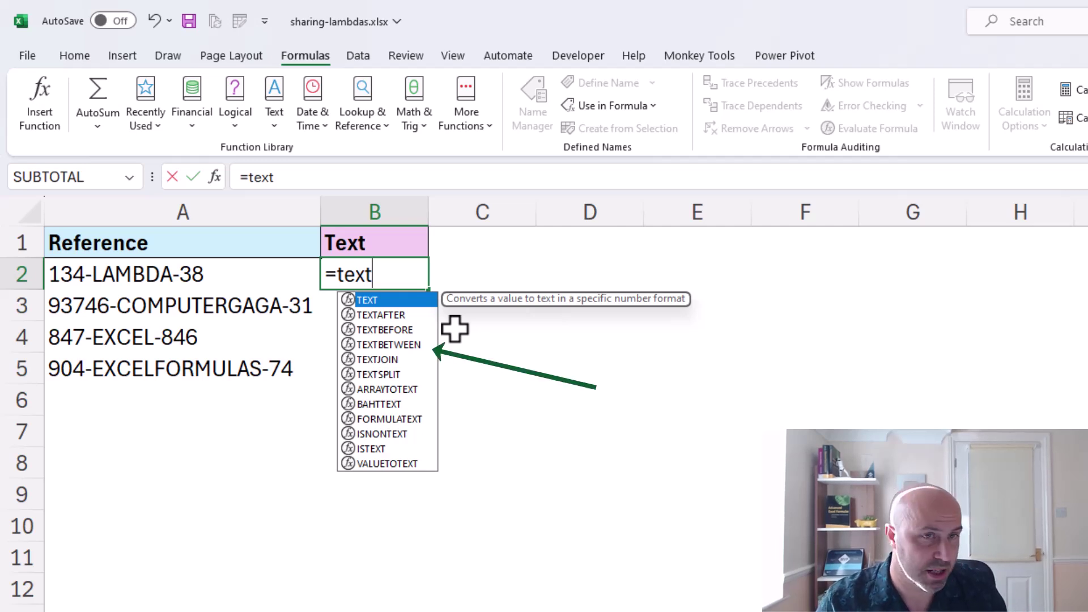
key("Escape")
key("Escape")
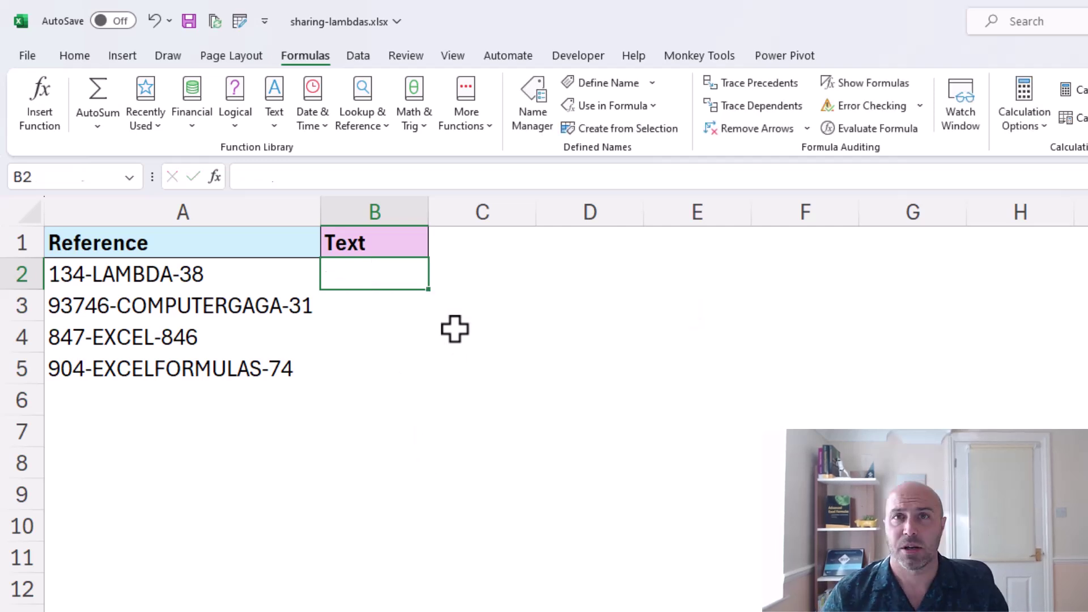